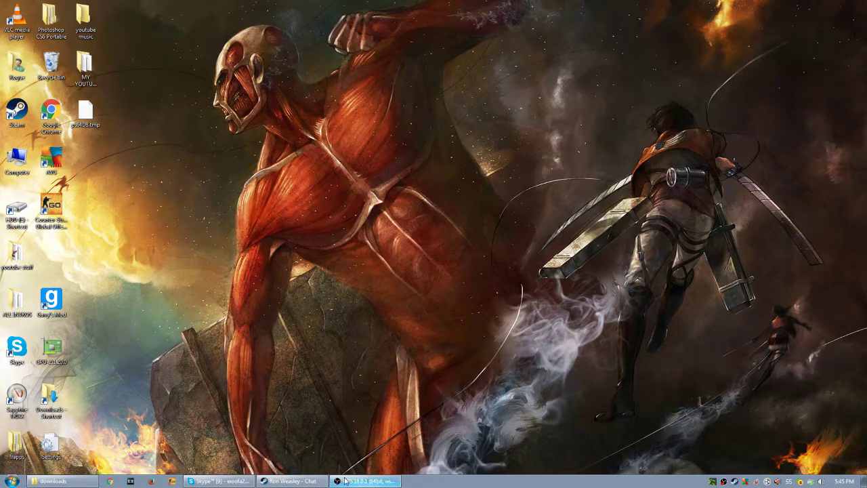
# Step: Bring up the OBS window and minimize it again
pyautogui.click(366, 481)
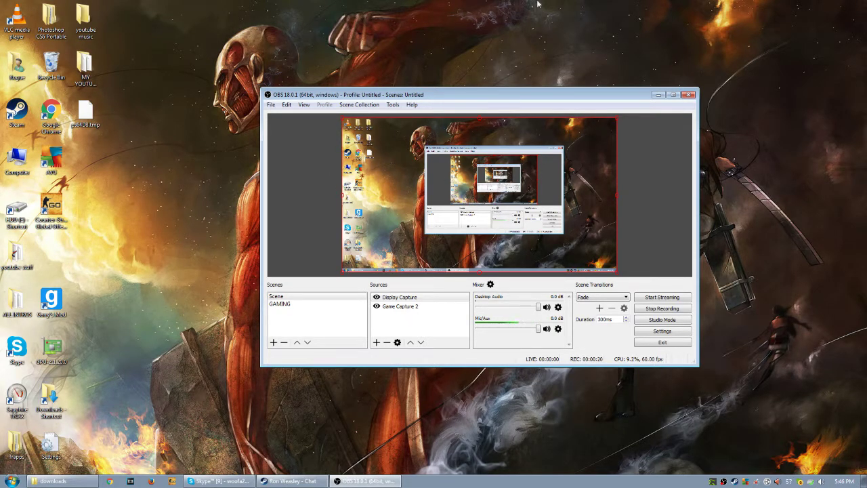
pyautogui.click(657, 95)
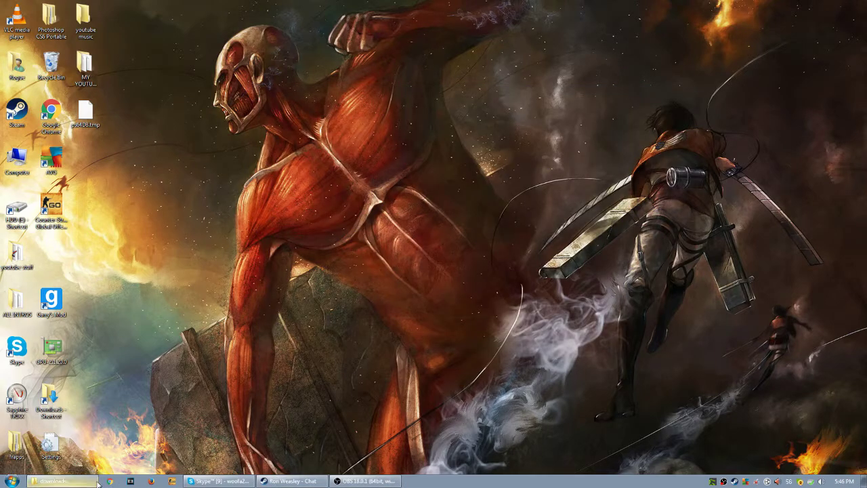
# Step: In Firefox, decline the default browser prompt, search for "obs download" and open the Open Broadcaster Software download page
pyautogui.click(151, 481)
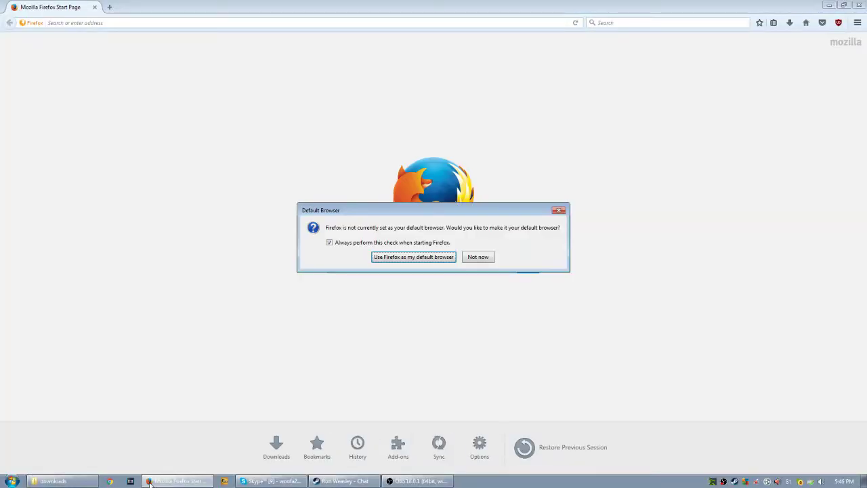
pyautogui.click(479, 258)
pyautogui.write('obs dow')
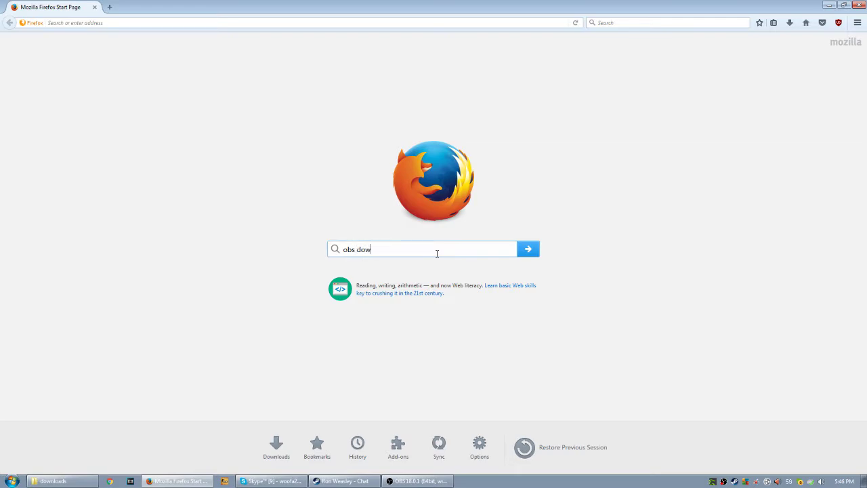
pyautogui.write('nload')
pyautogui.press('Return')
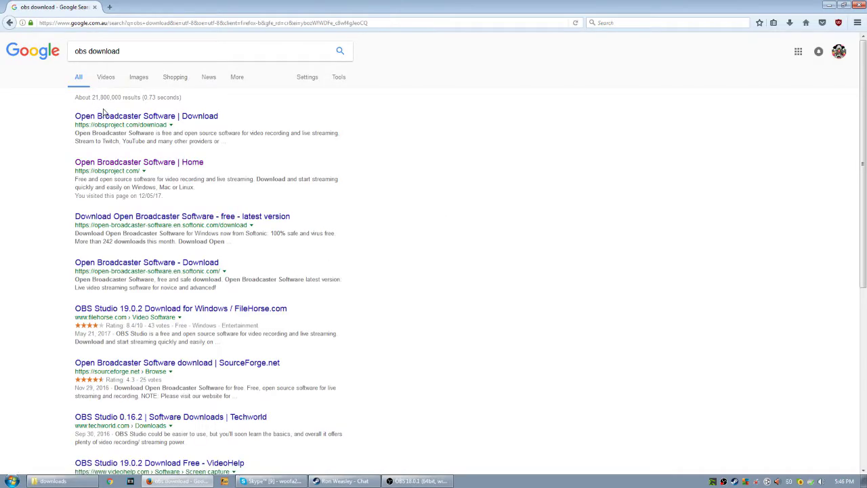
pyautogui.click(159, 117)
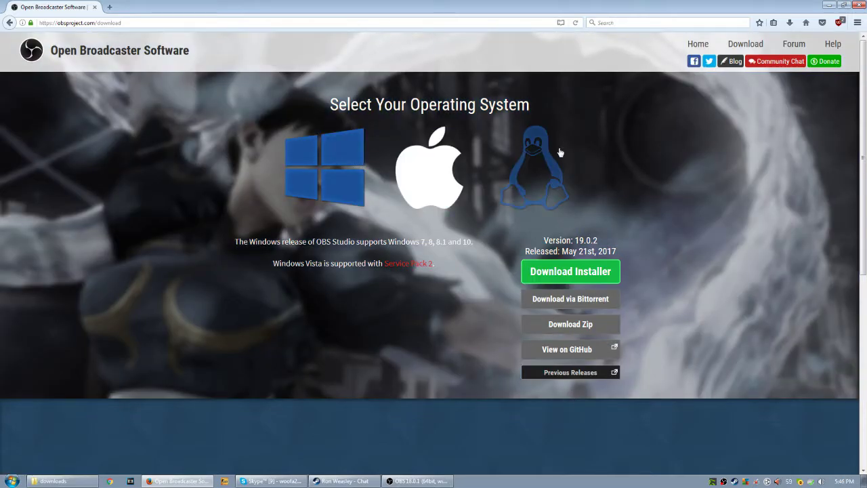
# Step: Download the Windows installer of OBS Studio 19.0.2 and save the file
pyautogui.click(437, 162)
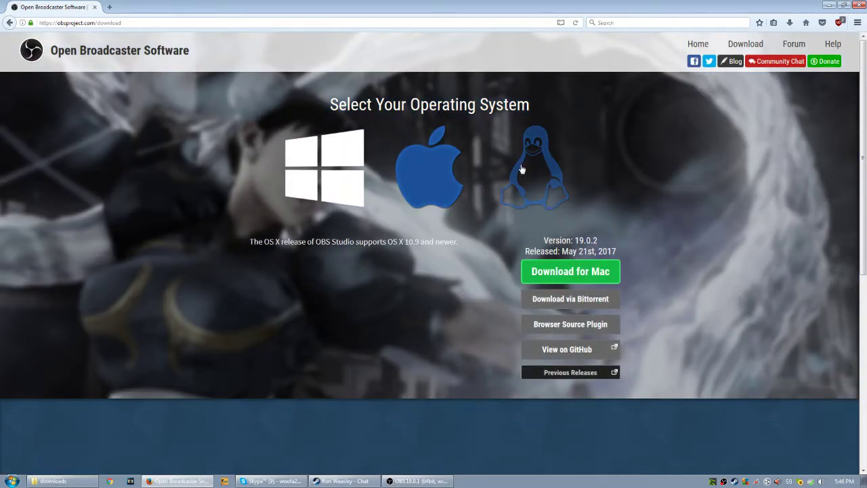
pyautogui.click(329, 170)
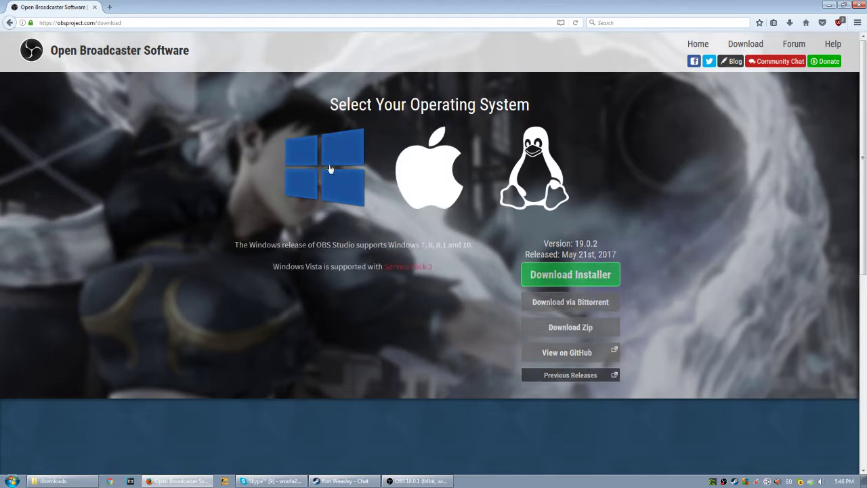
pyautogui.press('super')
pyautogui.click(311, 391)
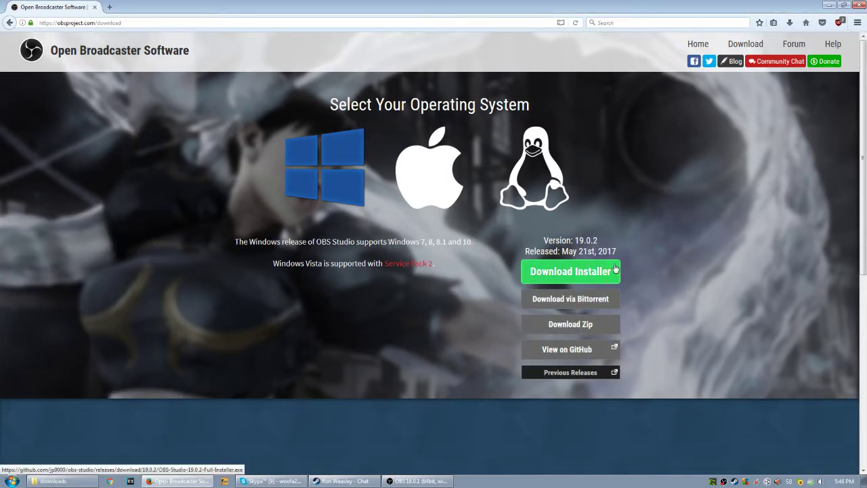
pyautogui.click(571, 272)
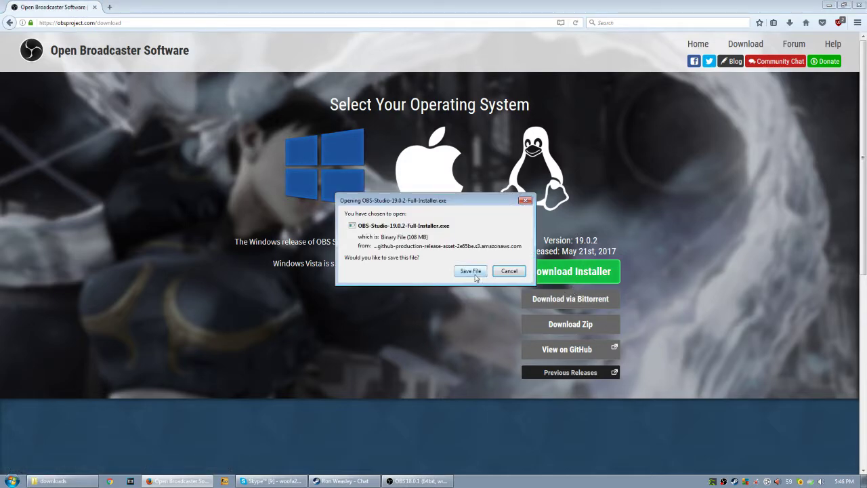
pyautogui.click(472, 271)
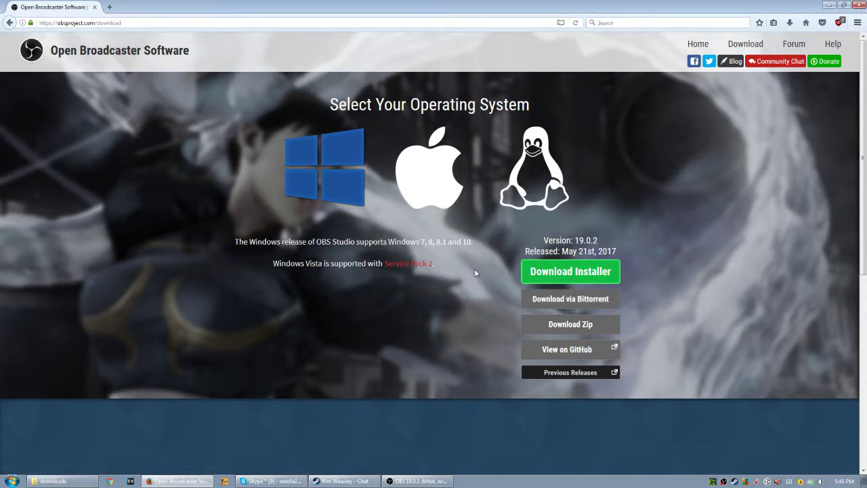
pyautogui.click(789, 24)
# Step: Show the desktop and move the OBS Studio 19.0.2 installer file to an open area away from the other icons
pyautogui.press('super+d')
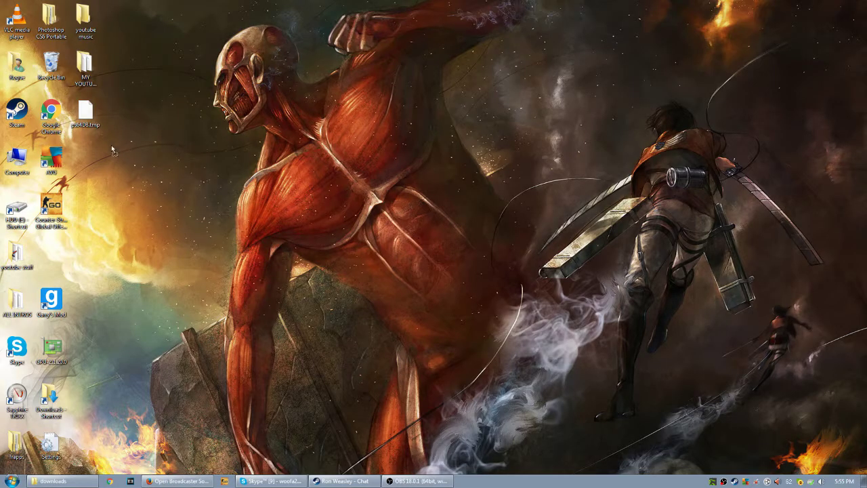
pyautogui.moveTo(85, 163); pyautogui.dragTo(258, 162)
pyautogui.click(256, 140)
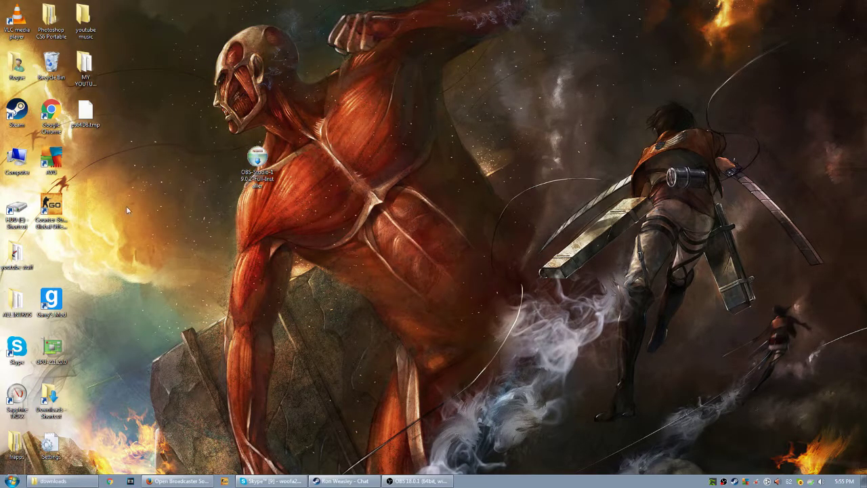
# Step: Try to run the OBS Studio 19.0.2 installer from the desktop and proceed past its welcome page
pyautogui.click(261, 166)
pyautogui.rightClick(263, 168)
pyautogui.click(278, 174)
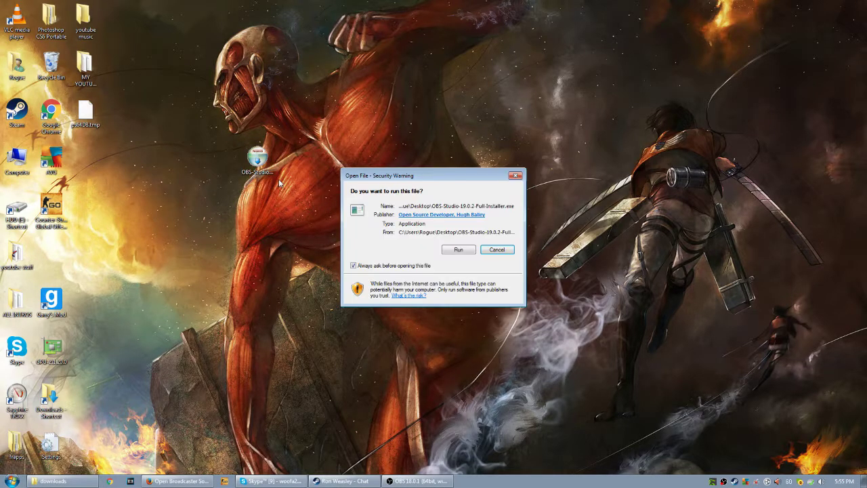
pyautogui.click(452, 250)
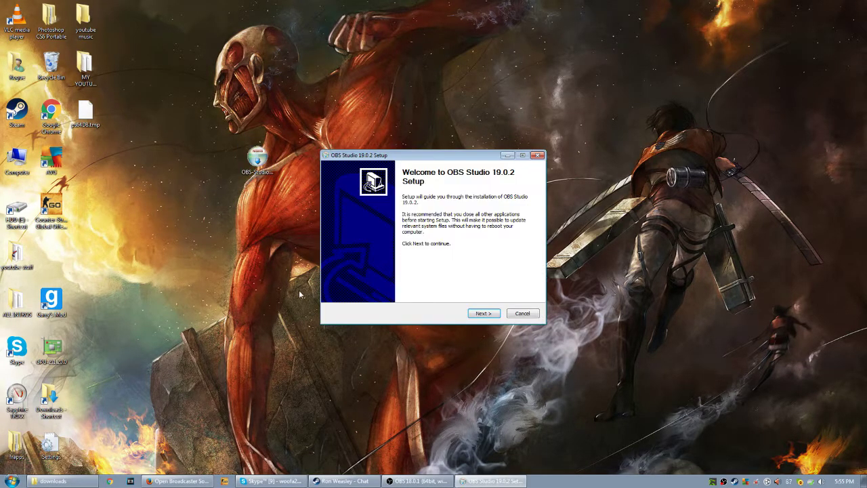
pyautogui.click(483, 313)
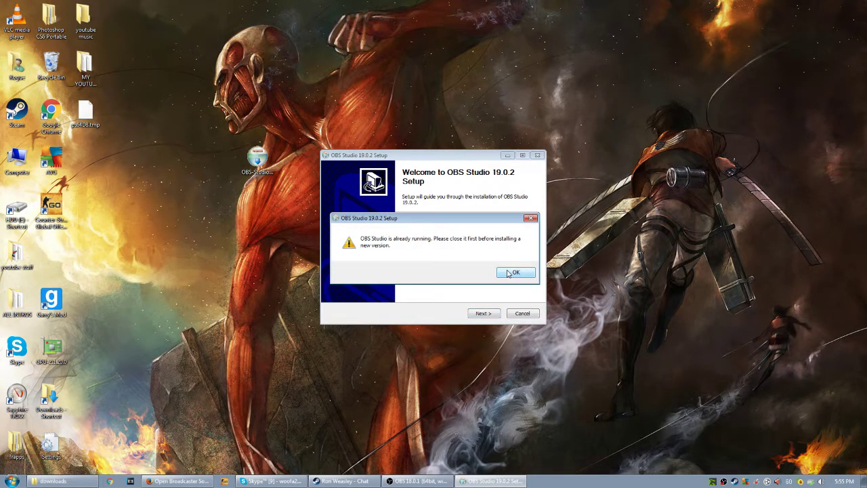
pyautogui.click(513, 272)
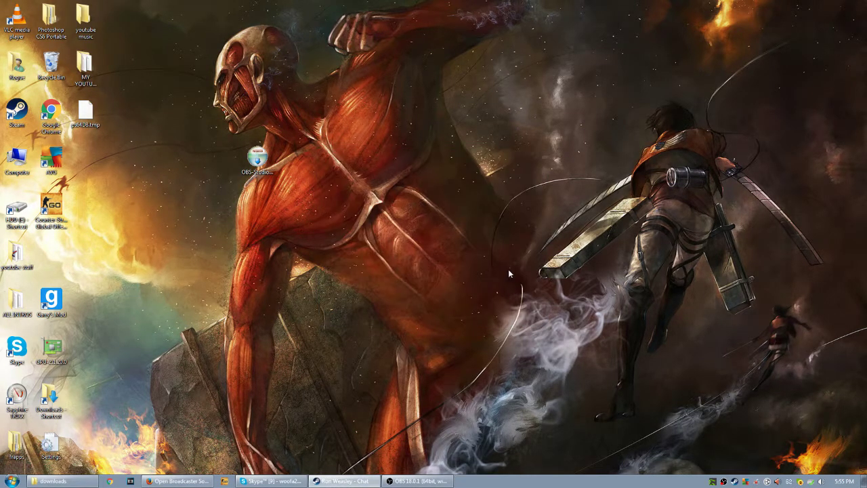
pyautogui.click(417, 481)
pyautogui.click(417, 481)
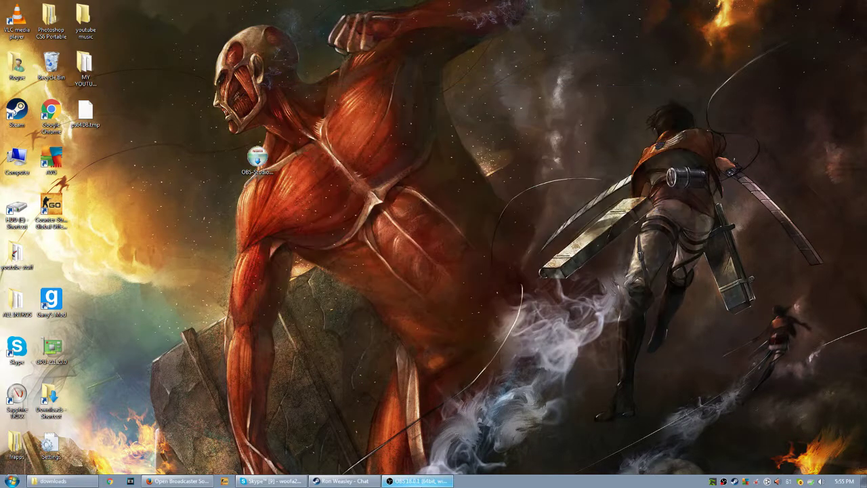
pyautogui.moveTo(212, 112); pyautogui.dragTo(438, 281)
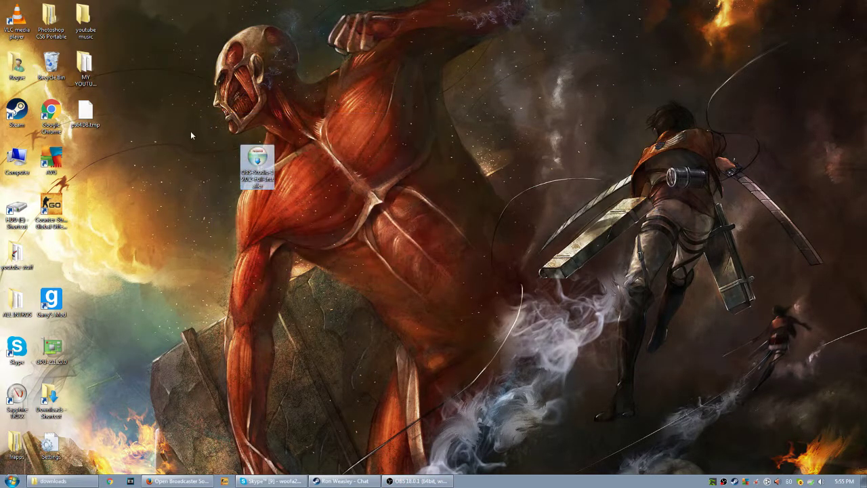
pyautogui.click(320, 174)
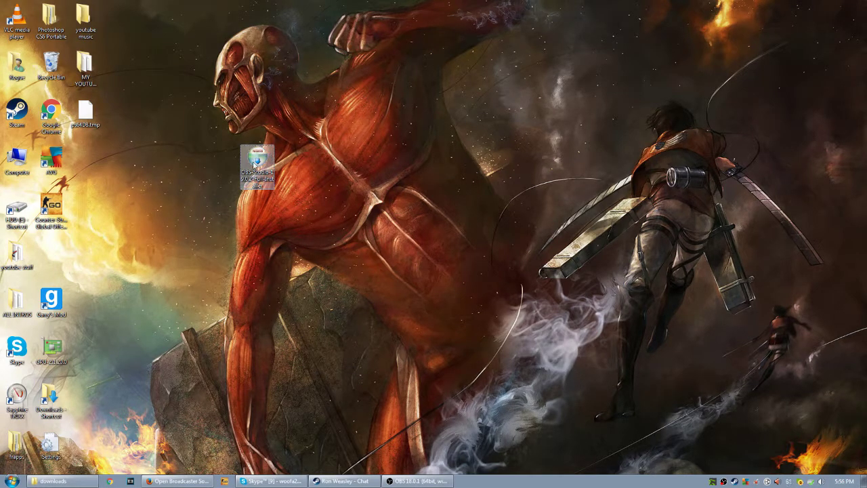
pyautogui.moveTo(216, 112); pyautogui.dragTo(291, 193)
# Step: Delete the OBS Studio 19.0.2 installer file from the desktop
pyautogui.moveTo(186, 107); pyautogui.dragTo(338, 238)
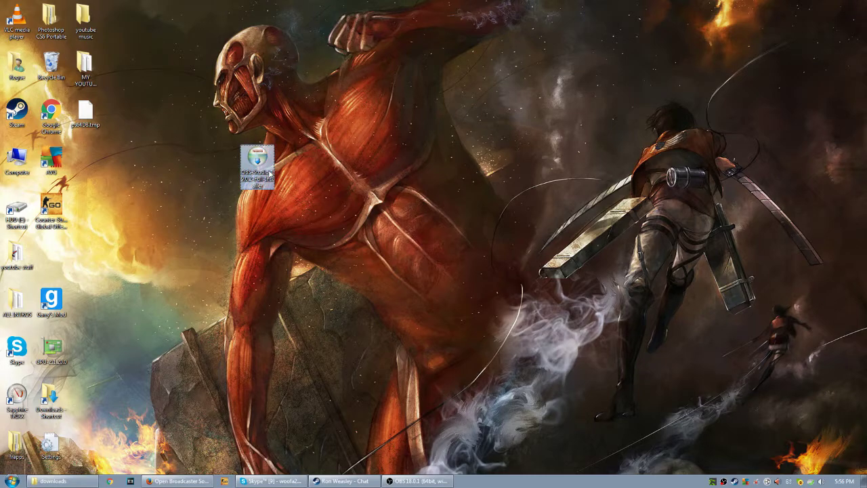
pyautogui.press('Delete')
pyautogui.press('Return')
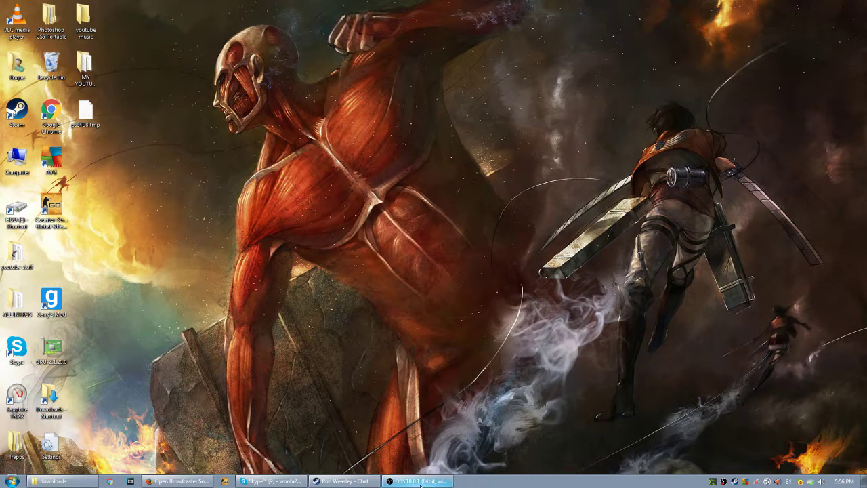
# Step: Bring up OBS and move the "MY YOUTU..." folder to the empty spot beside the "youtube stuff" folder on the desktop
pyautogui.moveTo(195, 88); pyautogui.dragTo(681, 388)
pyautogui.click(414, 481)
pyautogui.click(98, 188)
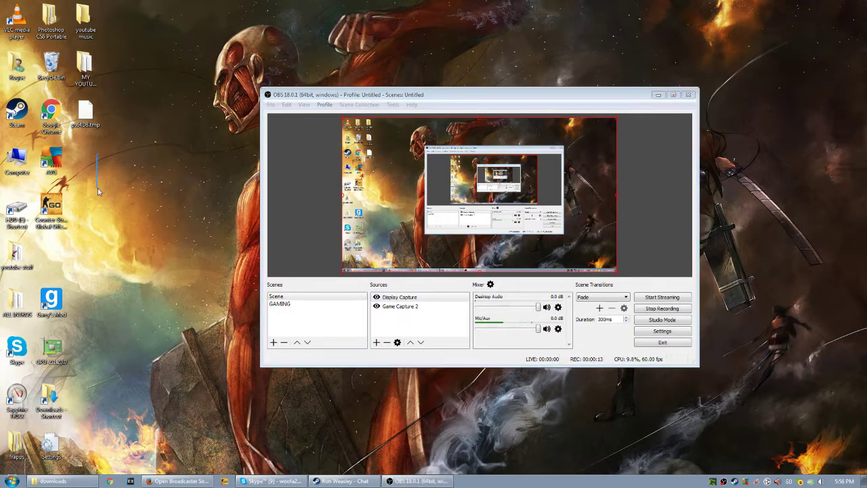
pyautogui.click(85, 71)
pyautogui.moveTo(100, 220); pyautogui.dragTo(64, 263)
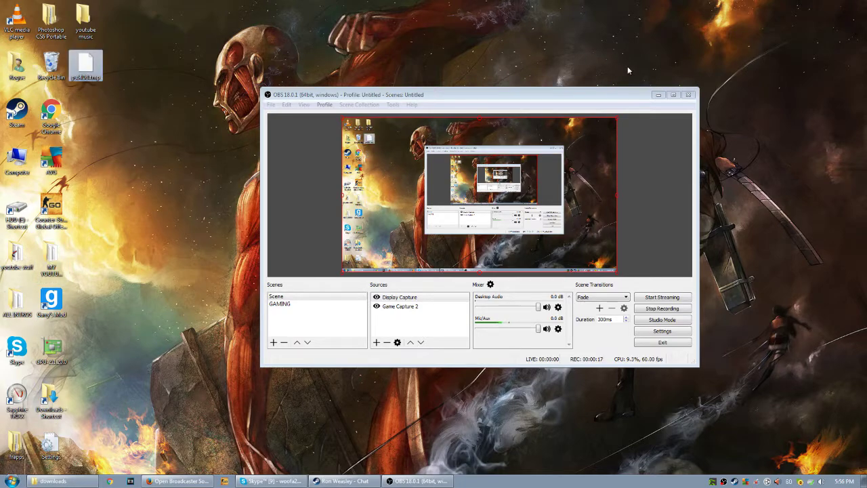
# Step: Minimize and restore the OBS window, and reposition it higher and further left on the desktop
pyautogui.click(657, 95)
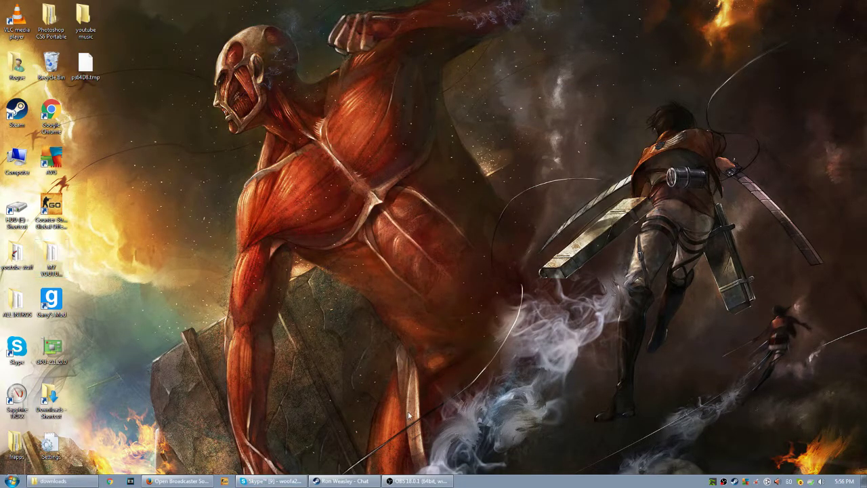
pyautogui.click(427, 482)
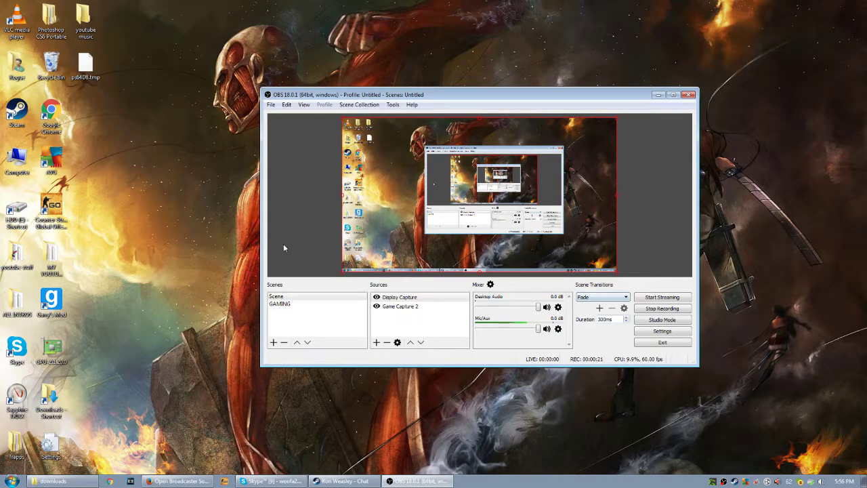
pyautogui.moveTo(423, 99); pyautogui.dragTo(363, 68)
pyautogui.click(352, 266)
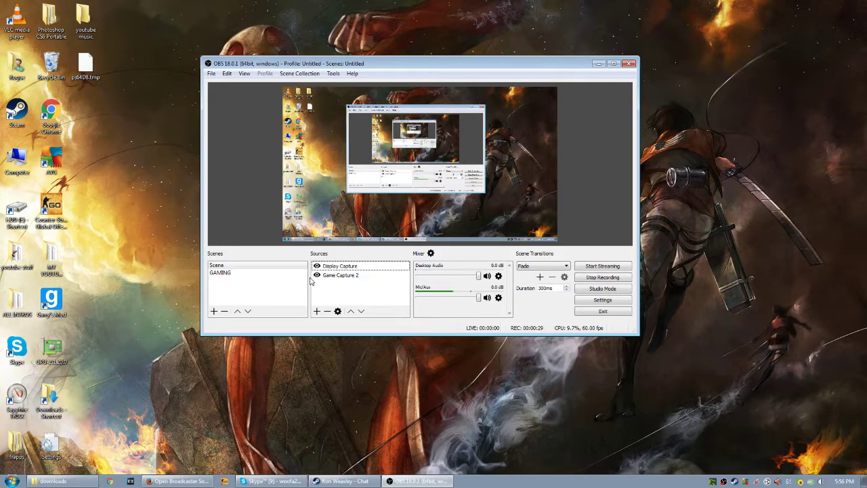
# Step: Switch to the GAMING scene and stop the current recording
pyautogui.click(221, 272)
pyautogui.click(602, 278)
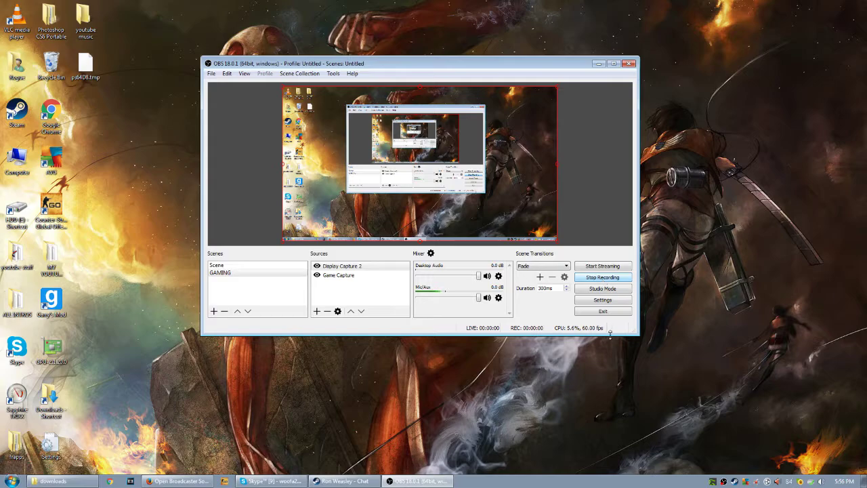
pyautogui.click(332, 285)
# Step: Add a new scene named "display"
pyautogui.click(269, 281)
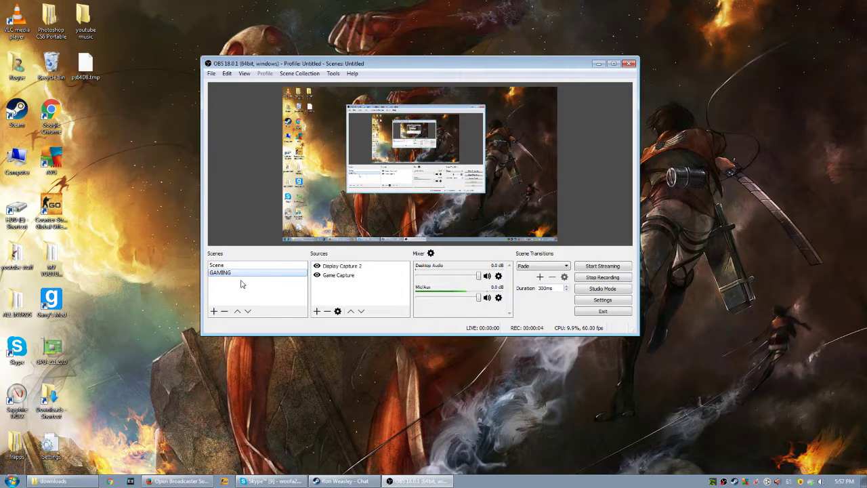
pyautogui.click(214, 310)
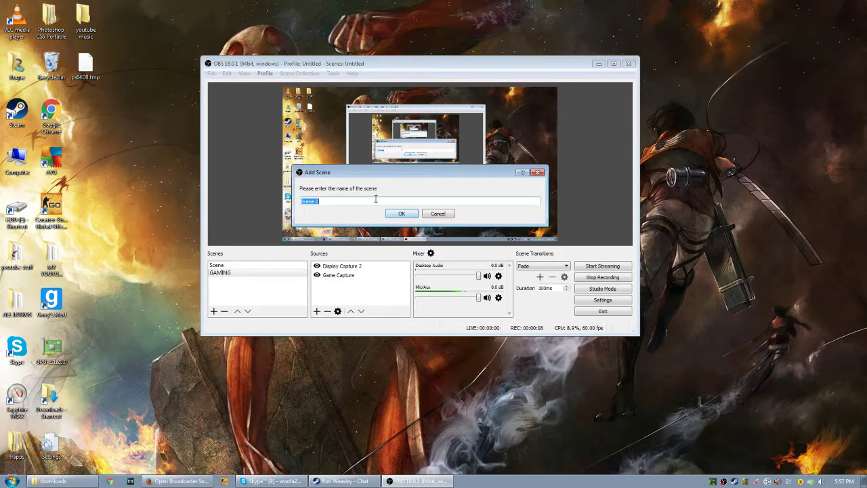
pyautogui.write('disp')
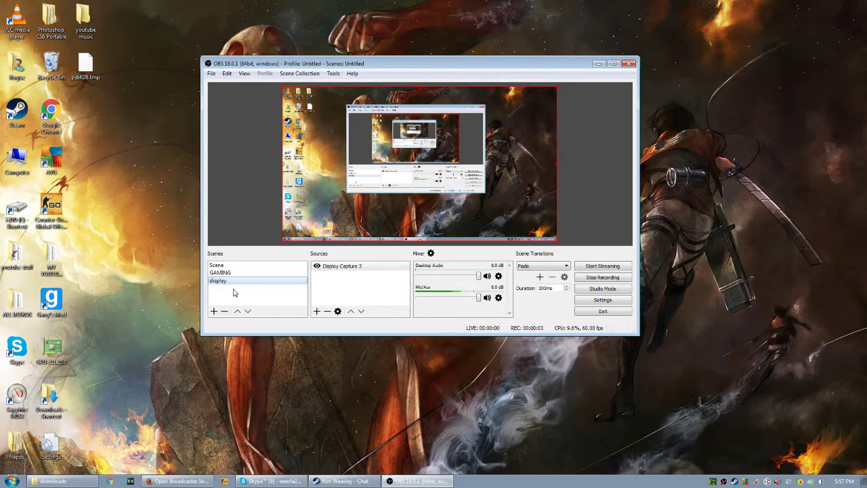
# Step: Examine the source types that can be added to the display scene, without adding any
pyautogui.rightClick(347, 294)
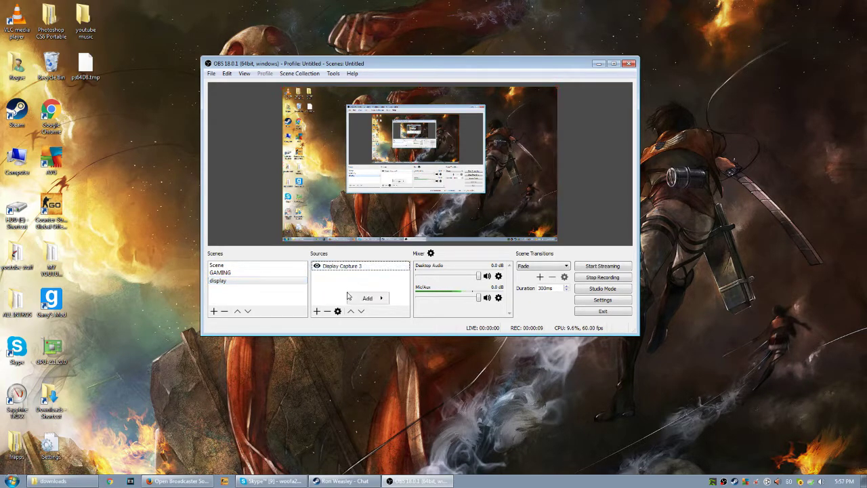
pyautogui.click(340, 283)
pyautogui.click(317, 311)
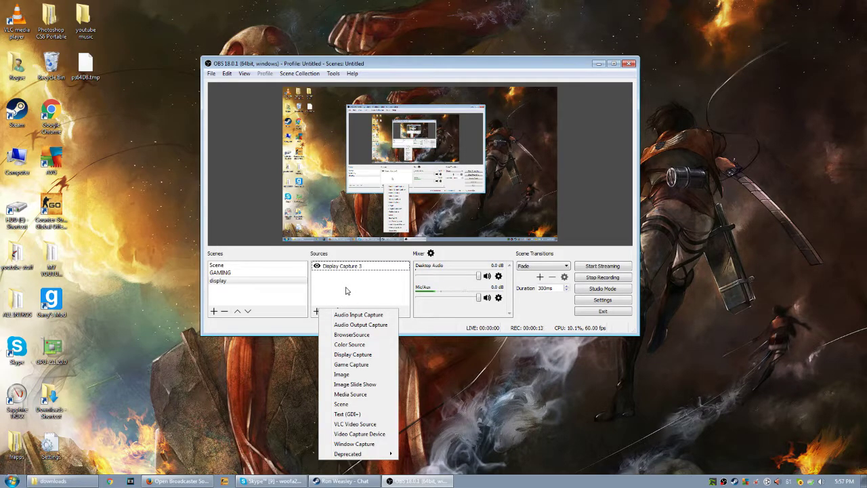
pyautogui.click(346, 290)
pyautogui.rightClick(319, 278)
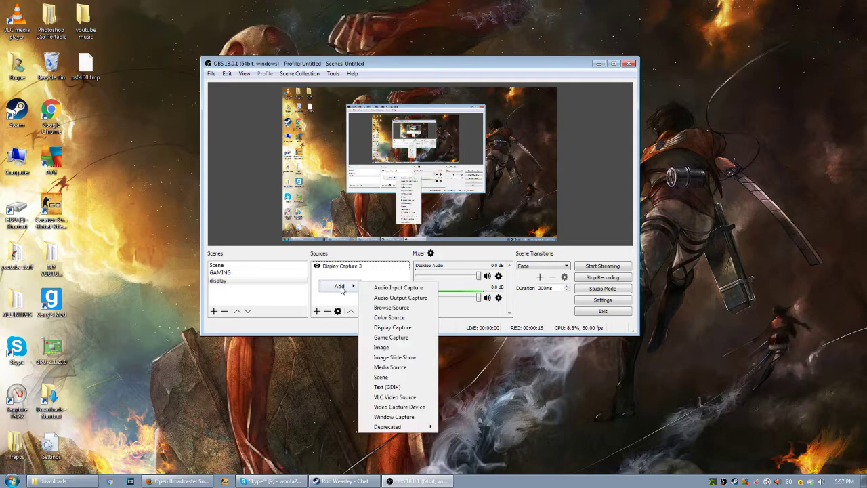
pyautogui.click(325, 300)
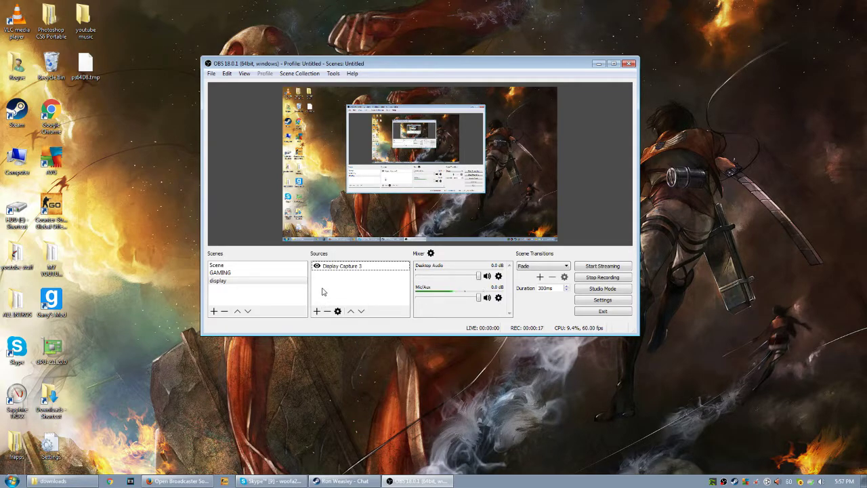
pyautogui.rightClick(322, 291)
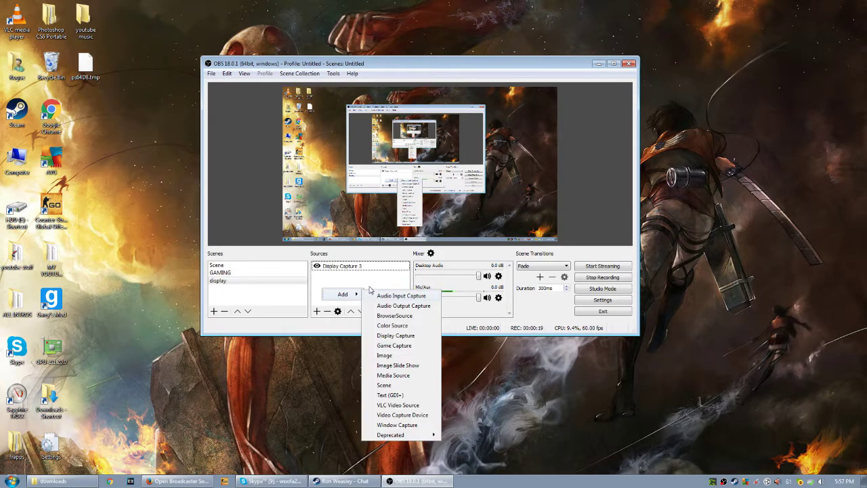
pyautogui.click(347, 281)
pyautogui.rightClick(320, 279)
pyautogui.moveTo(329, 289)
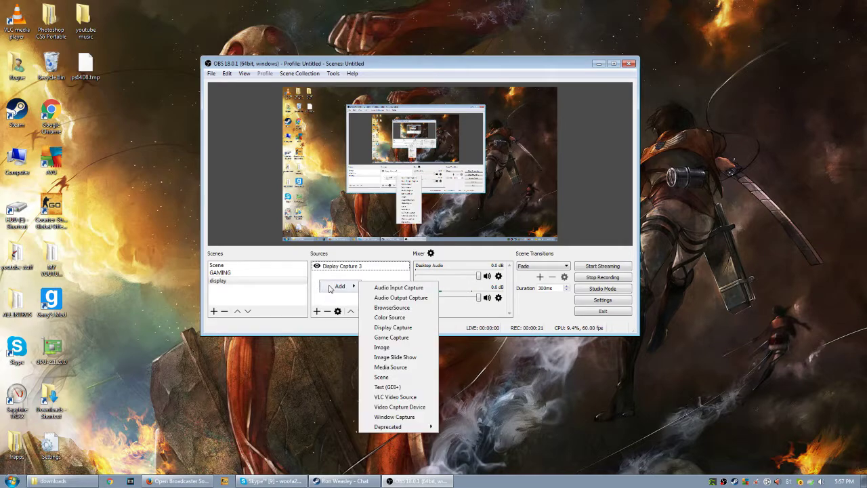
pyautogui.click(318, 302)
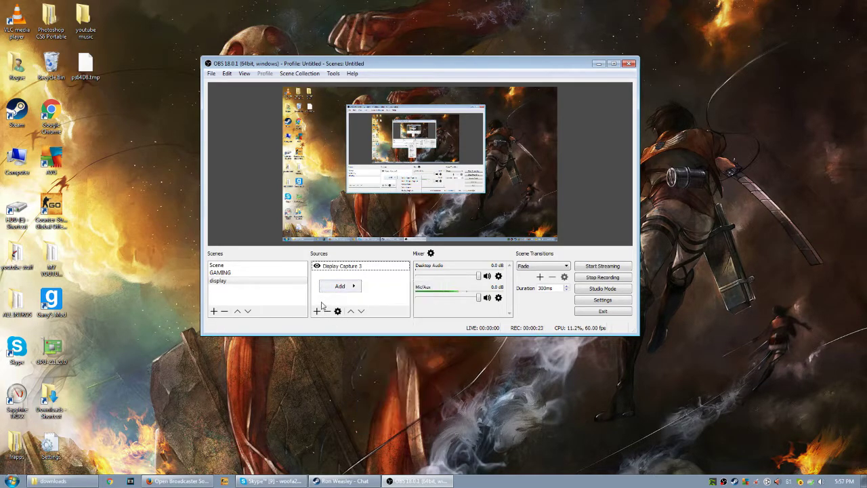
# Step: Add a new Game Capture source to the display scene and move its properties window aside
pyautogui.click(317, 311)
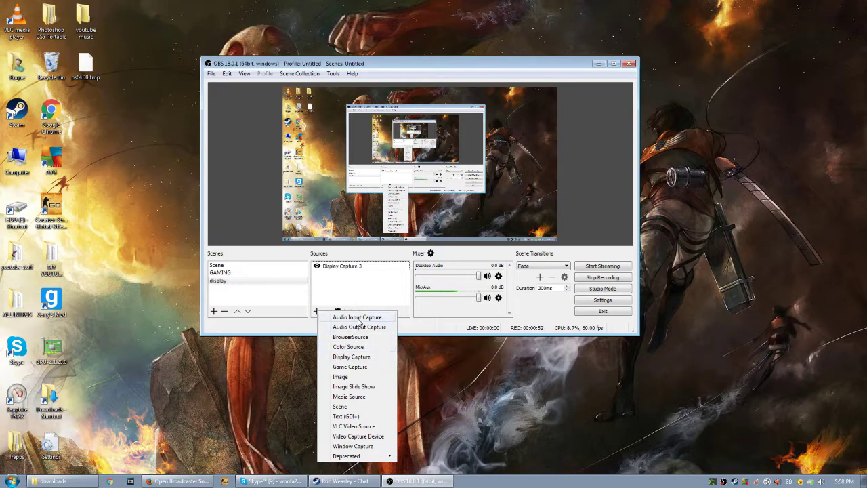
pyautogui.click(361, 368)
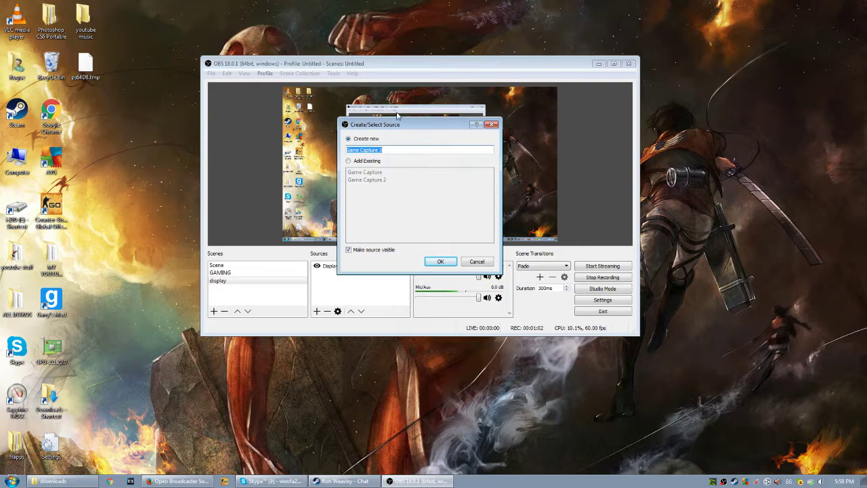
pyautogui.moveTo(389, 124); pyautogui.dragTo(219, 95)
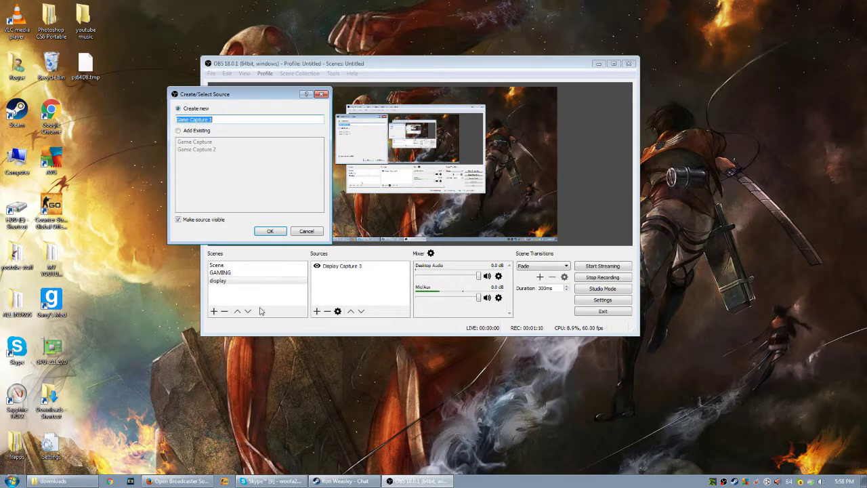
pyautogui.click(280, 233)
pyautogui.moveTo(351, 65); pyautogui.dragTo(134, 53)
# Step: Set the new game capture's mode to Capture any fullscreen application
pyautogui.click(149, 230)
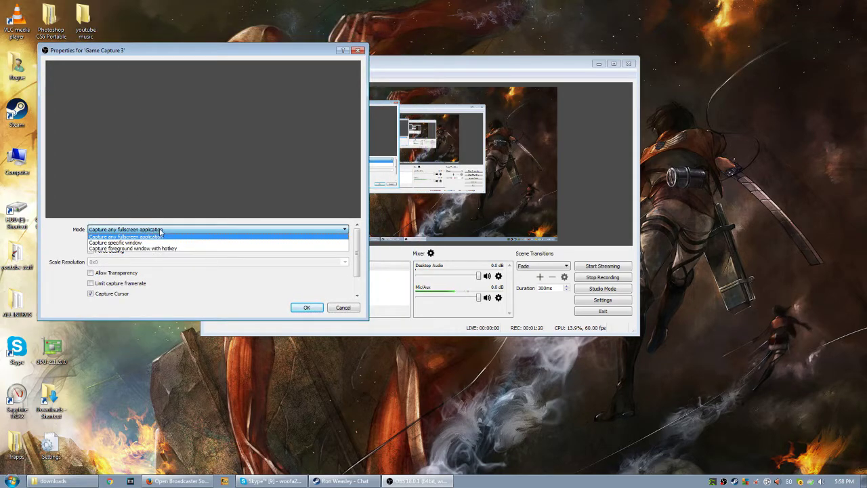
pyautogui.click(158, 235)
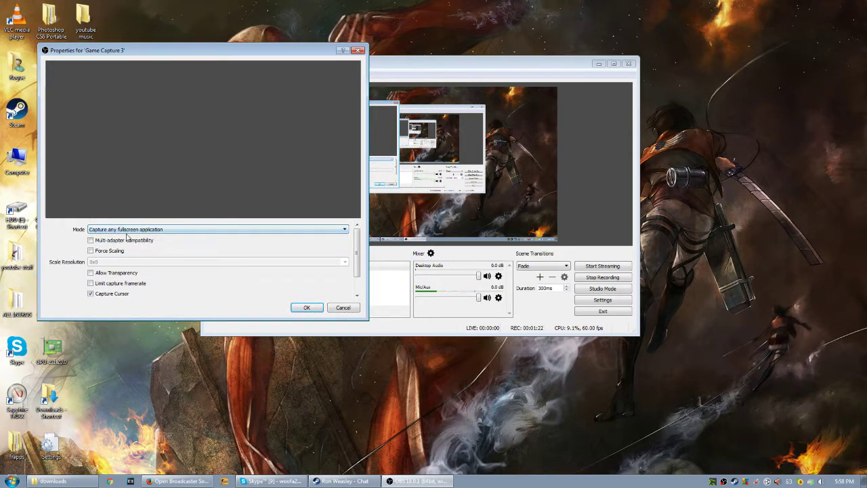
pyautogui.click(126, 230)
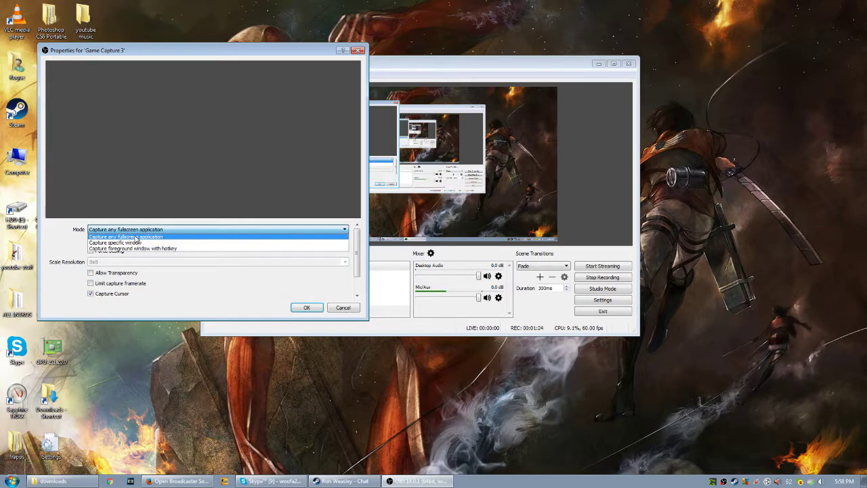
pyautogui.click(136, 238)
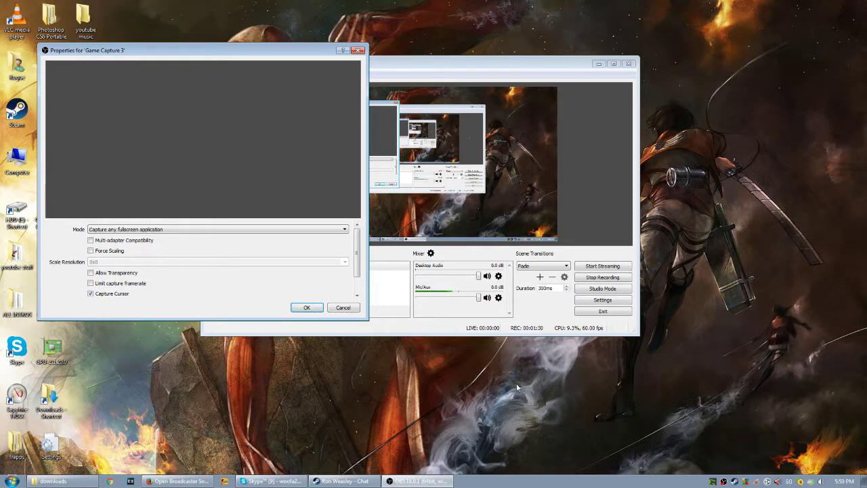
# Step: Bring up the Steam chat window, close it, and select the display capture in the OBS preview
pyautogui.click(342, 481)
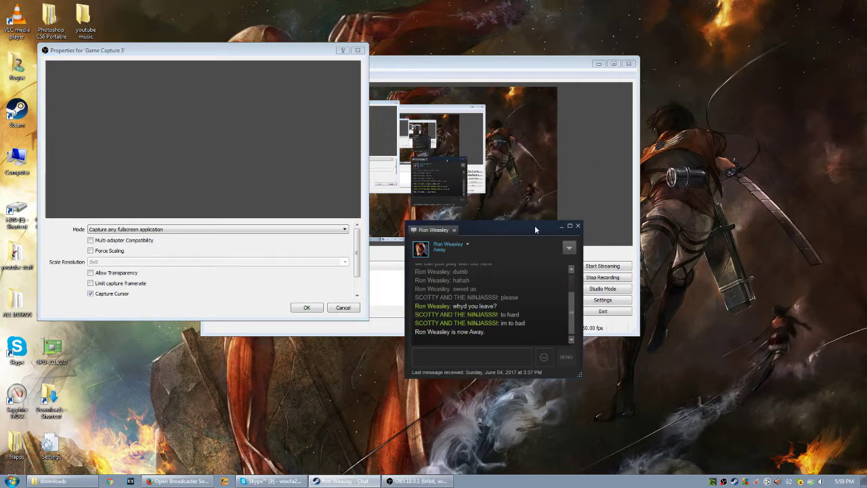
pyautogui.click(577, 227)
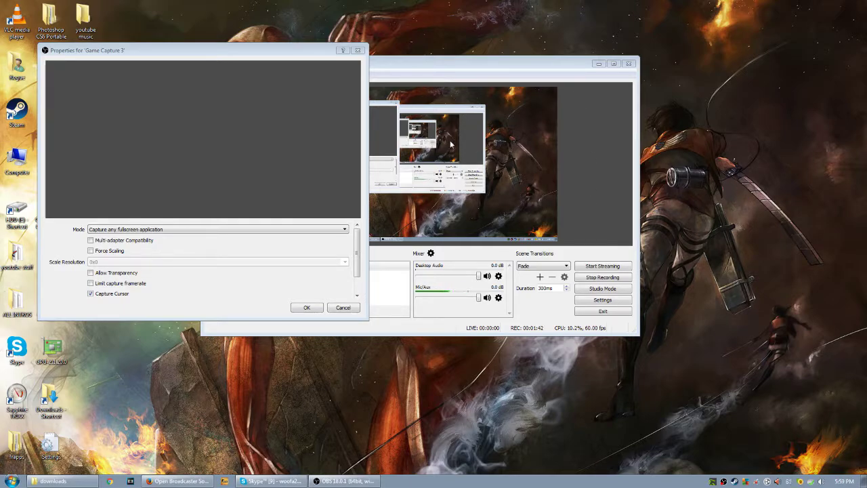
pyautogui.click(520, 222)
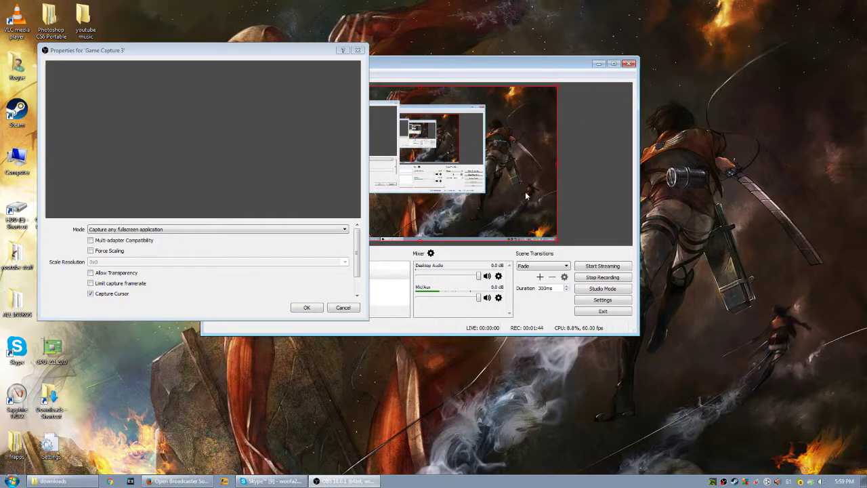
pyautogui.scroll(1, 218, 229)
# Step: Try the Capture specific window mode, check its window list, and return the mode to Capture any fullscreen application
pyautogui.click(196, 230)
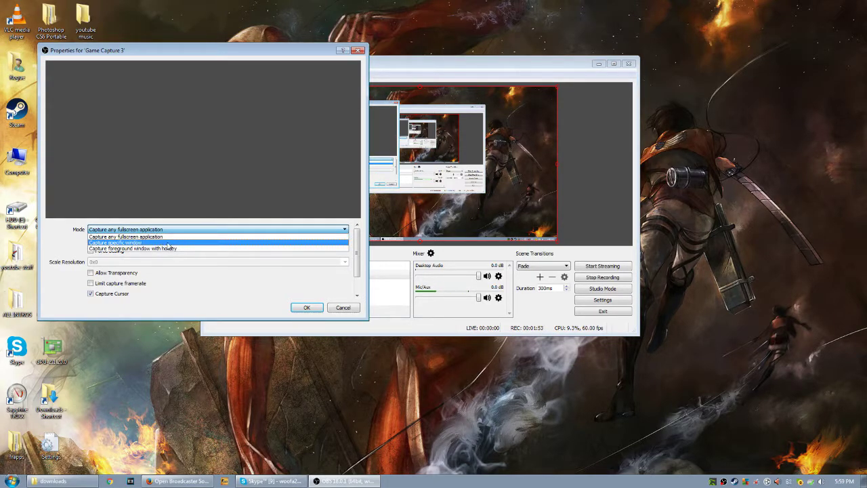
pyautogui.click(167, 243)
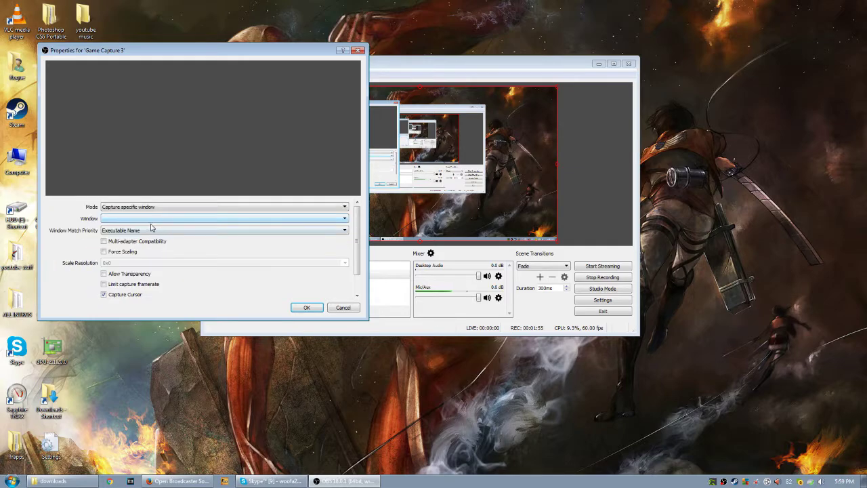
pyautogui.click(147, 220)
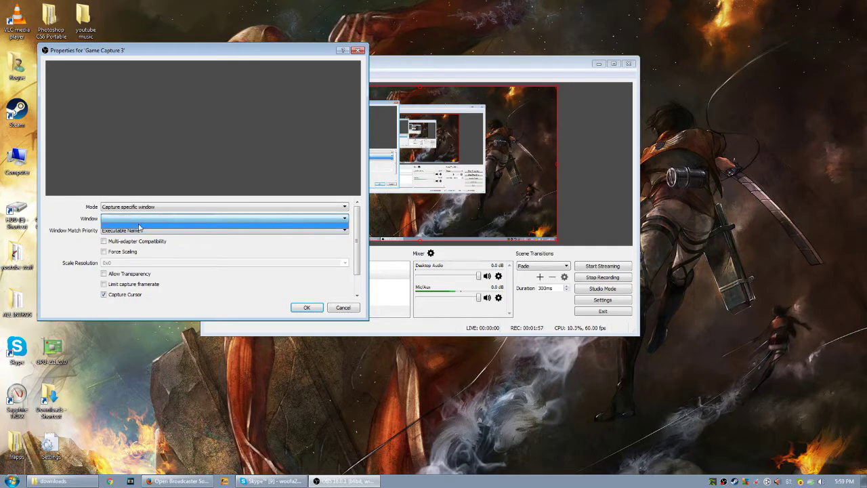
pyautogui.click(139, 222)
pyautogui.click(136, 206)
pyautogui.click(136, 214)
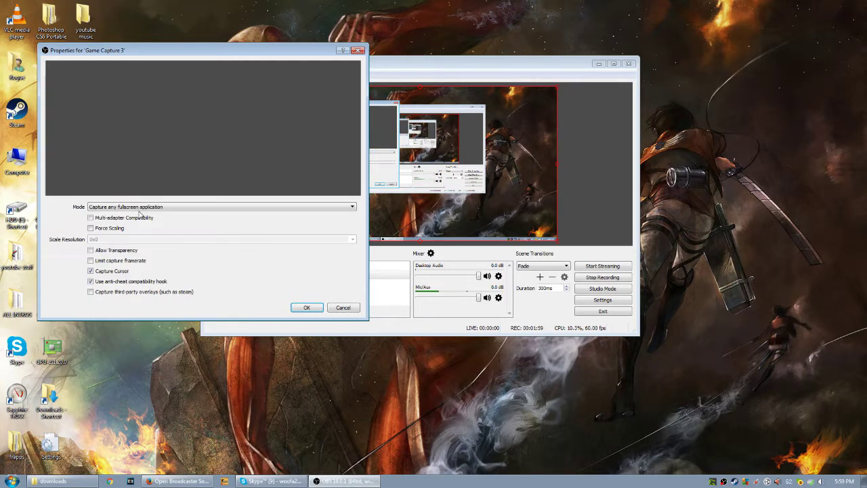
# Step: Switch the mode to Capture specific window again, recheck the available windows, and cancel the property changes
pyautogui.click(266, 208)
pyautogui.click(191, 217)
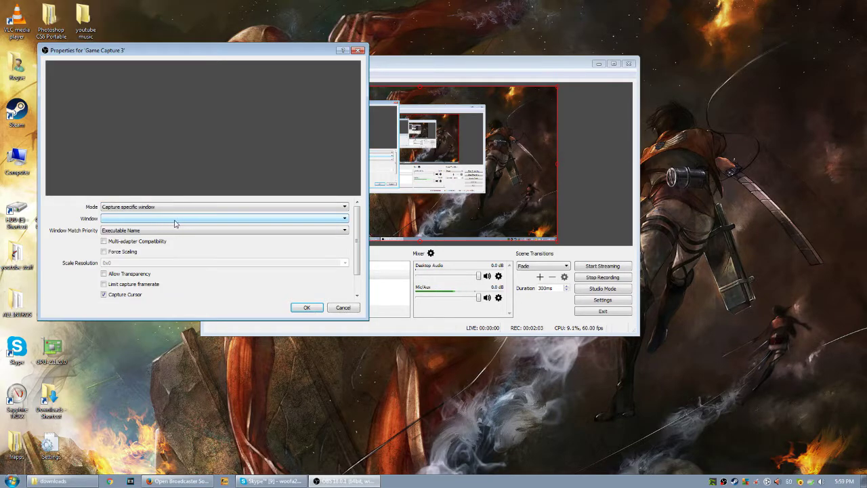
pyautogui.click(410, 483)
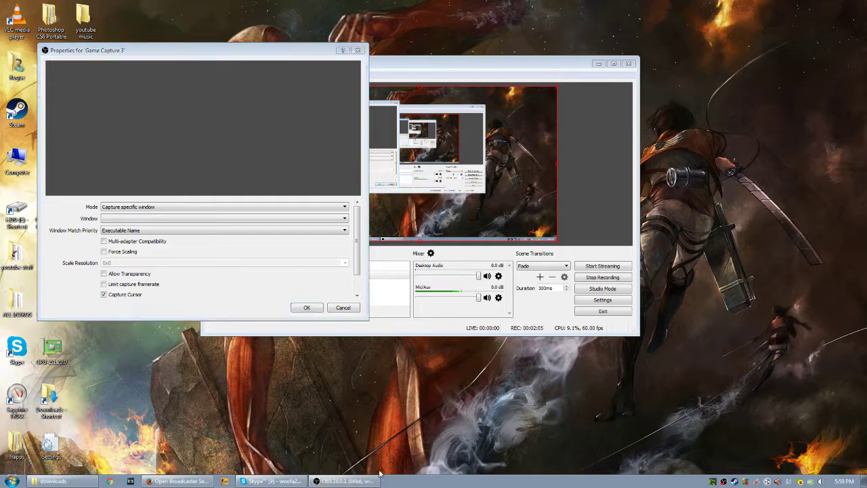
pyautogui.click(115, 218)
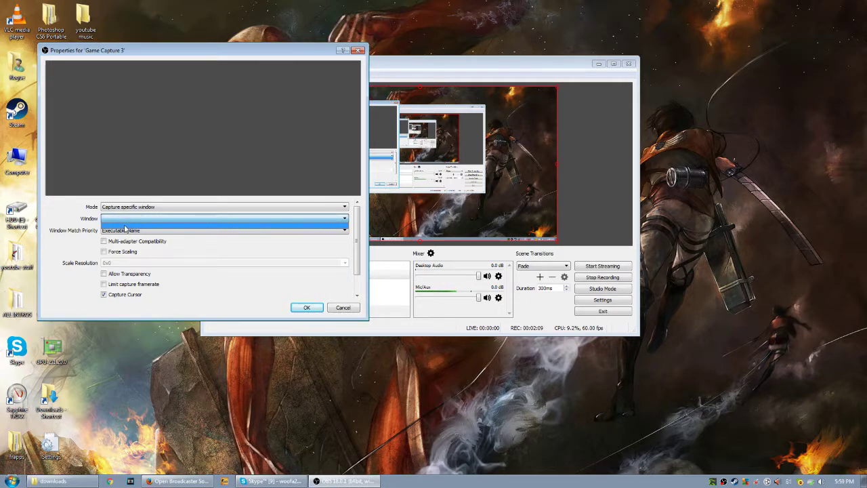
pyautogui.click(124, 229)
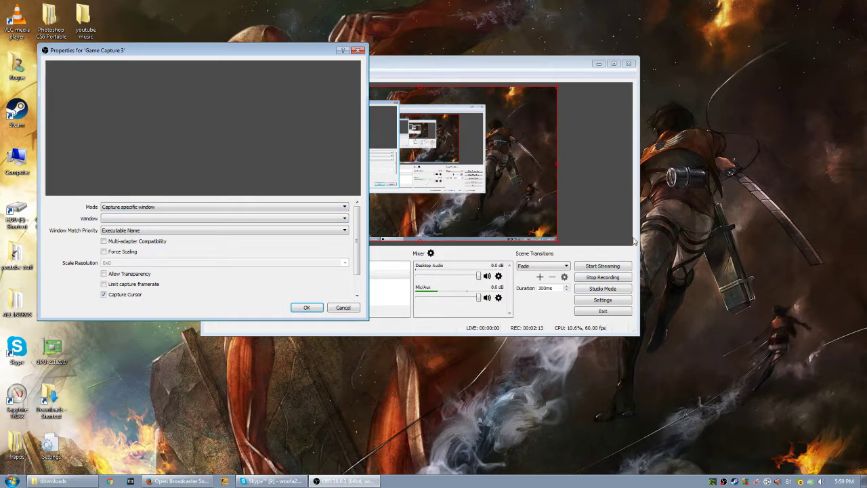
pyautogui.click(336, 308)
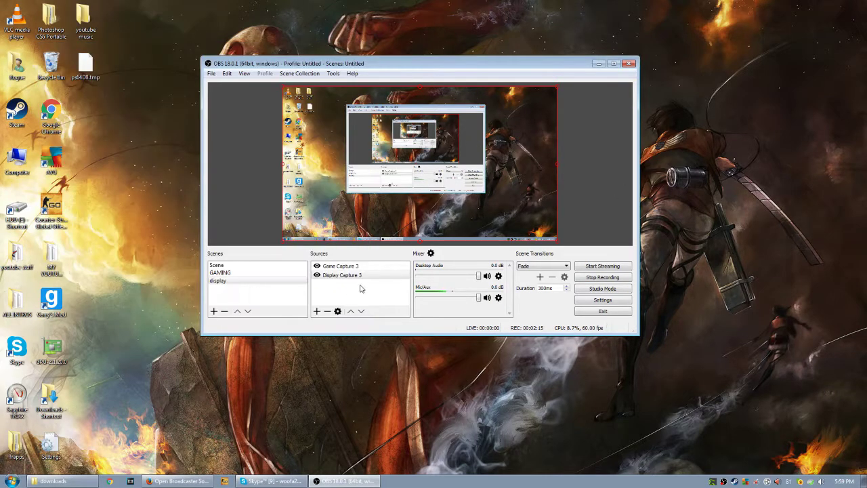
# Step: Reopen the game capture source's properties to review them and accept them without changes
pyautogui.click(356, 268)
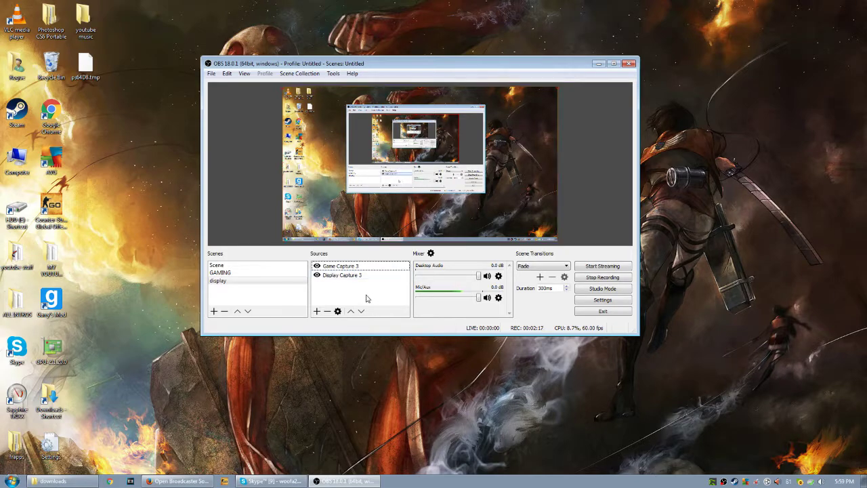
pyautogui.doubleClick(357, 268)
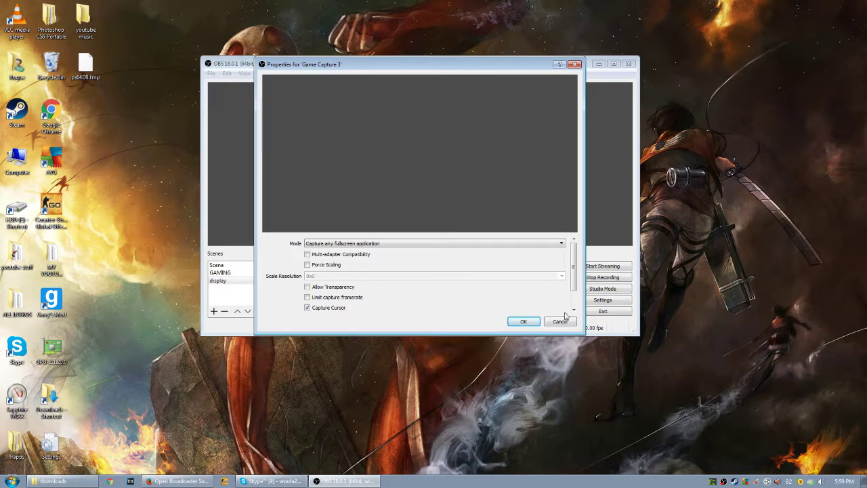
pyautogui.click(522, 321)
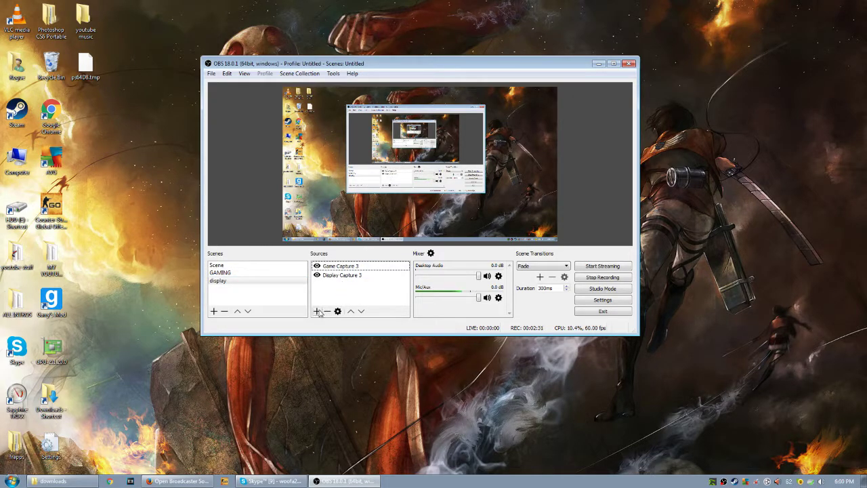
pyautogui.moveTo(133, 16); pyautogui.dragTo(716, 394)
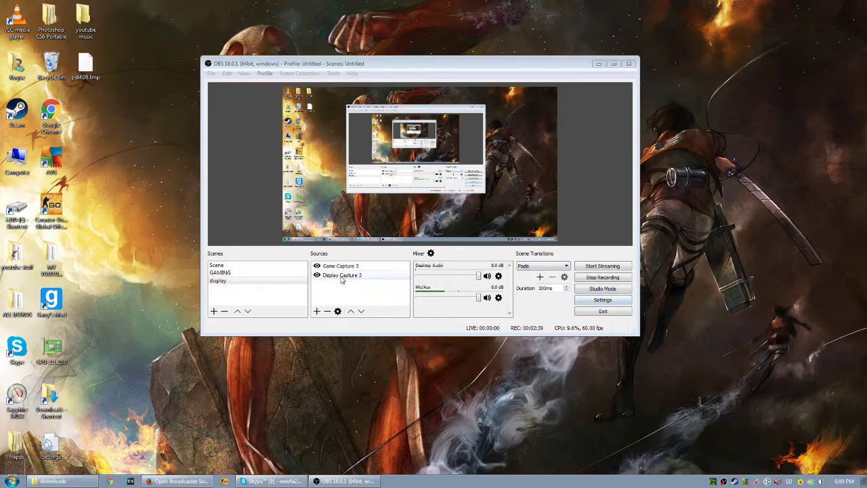
pyautogui.click(316, 311)
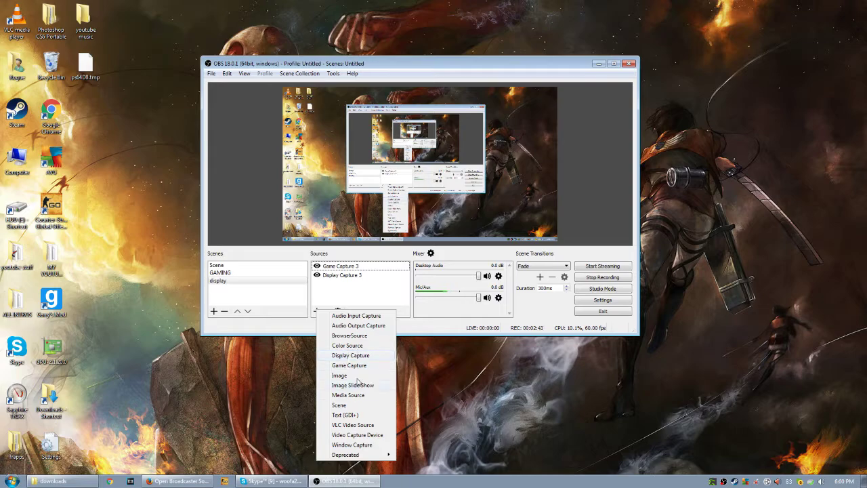
pyautogui.click(371, 284)
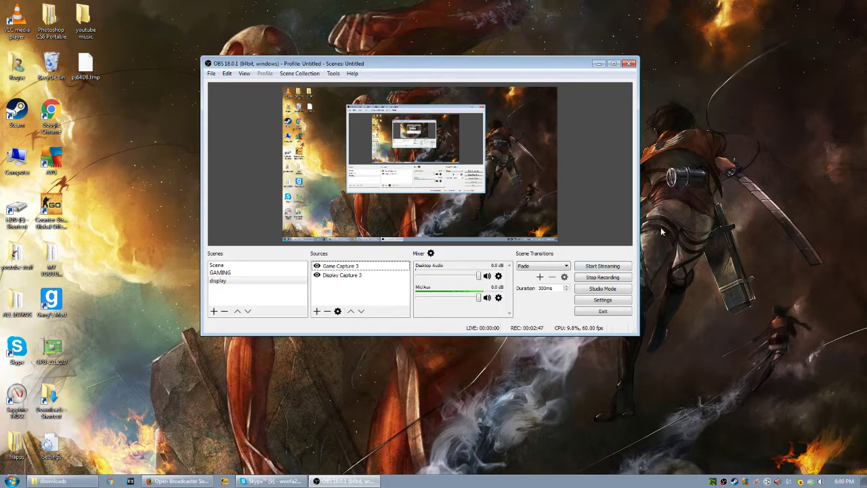
# Step: Open the OBS settings, move the window aside, and browse the Stream, Output, Audio, Video, Hotkeys and Advanced pages
pyautogui.click(601, 301)
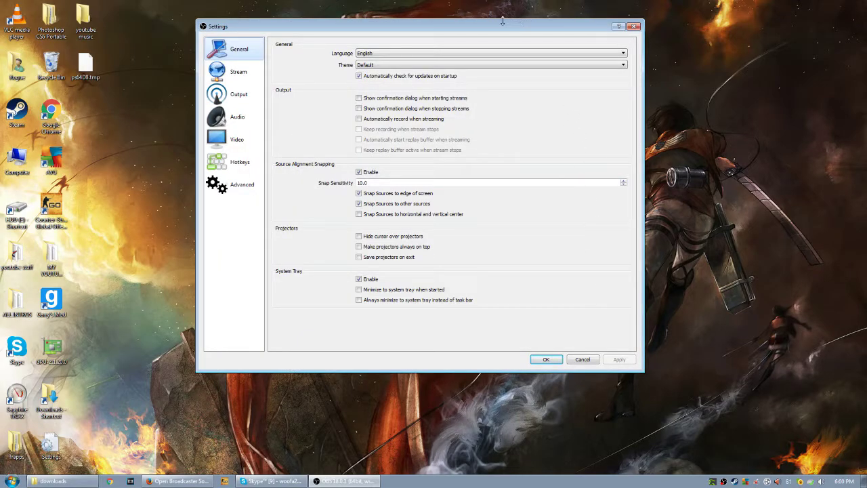
pyautogui.moveTo(486, 31); pyautogui.dragTo(373, 56)
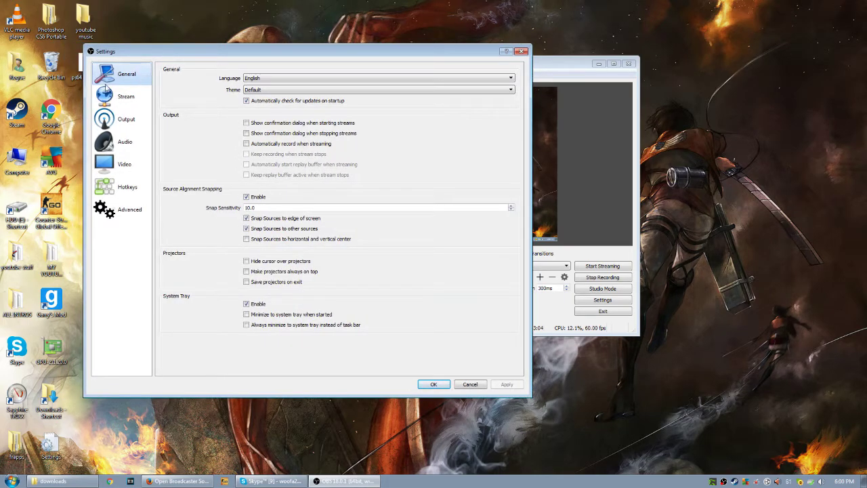
pyautogui.click(126, 97)
pyautogui.click(126, 119)
pyautogui.click(125, 142)
pyautogui.click(124, 164)
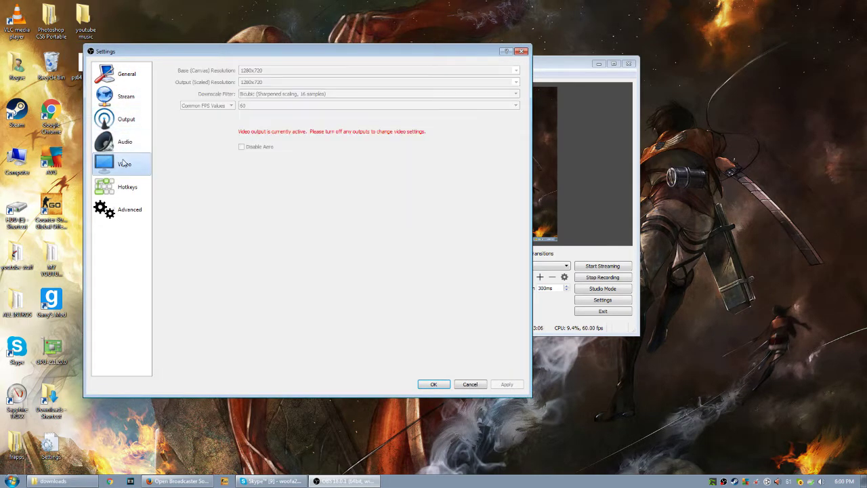
pyautogui.click(126, 189)
pyautogui.click(122, 210)
pyautogui.click(125, 188)
pyautogui.click(121, 209)
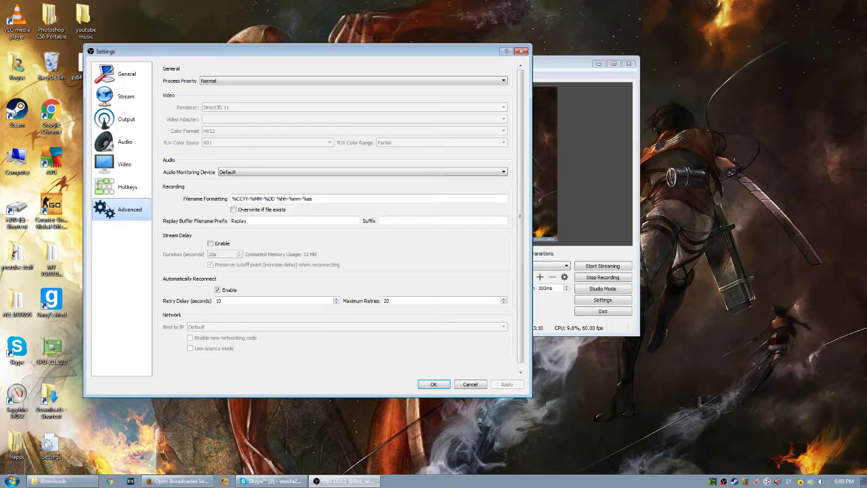
# Step: Examine the start and stop recording hotkeys, the video resolution and frame rate settings, and the audio device settings
pyautogui.click(127, 188)
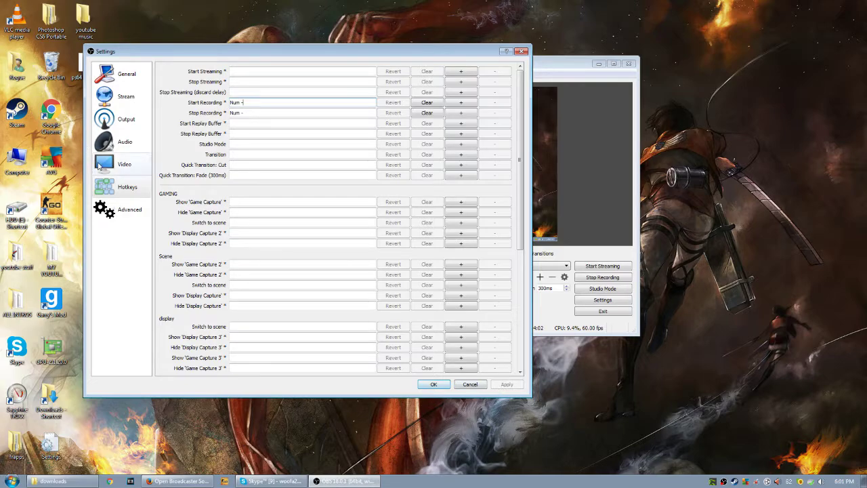
pyautogui.click(121, 166)
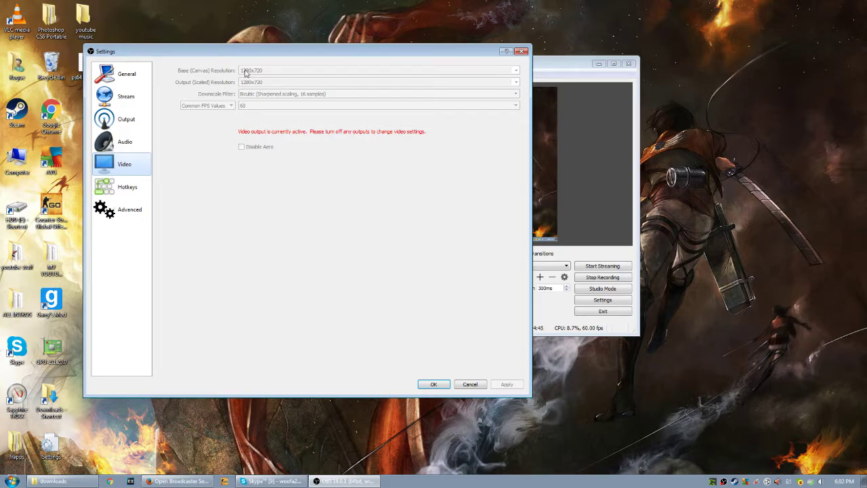
pyautogui.click(117, 145)
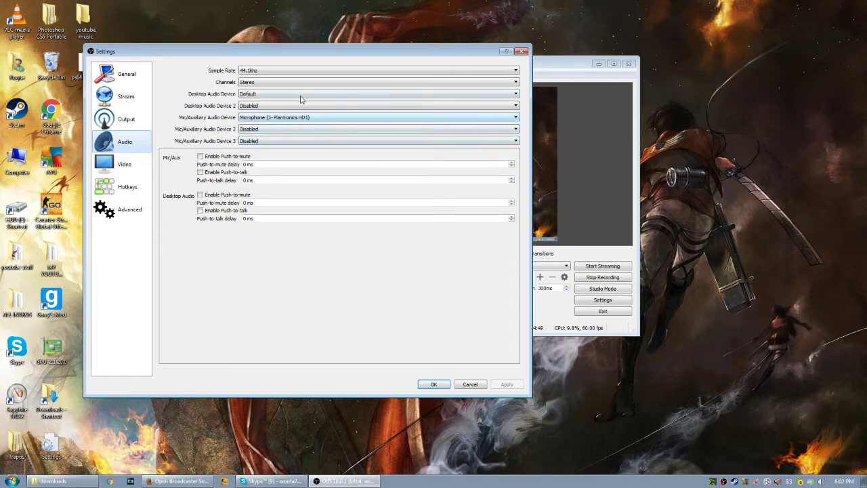
# Step: Examine the available options for the sample rate, channels and both desktop audio devices in the audio settings
pyautogui.click(274, 69)
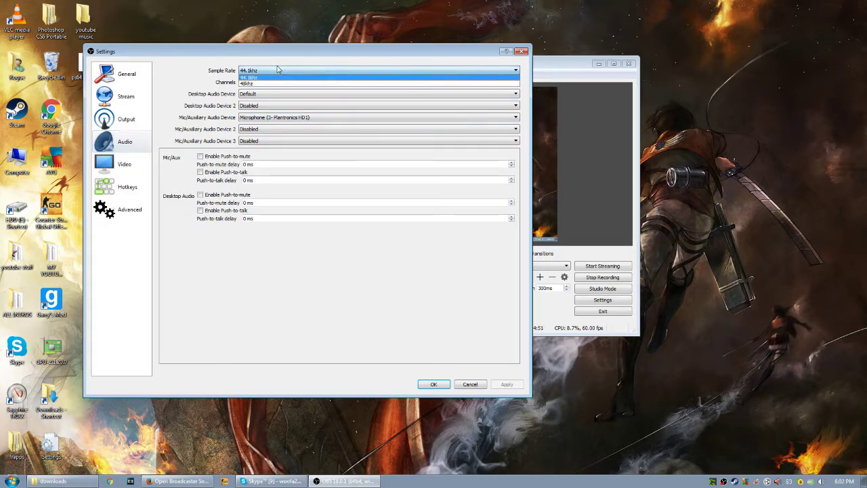
pyautogui.click(276, 72)
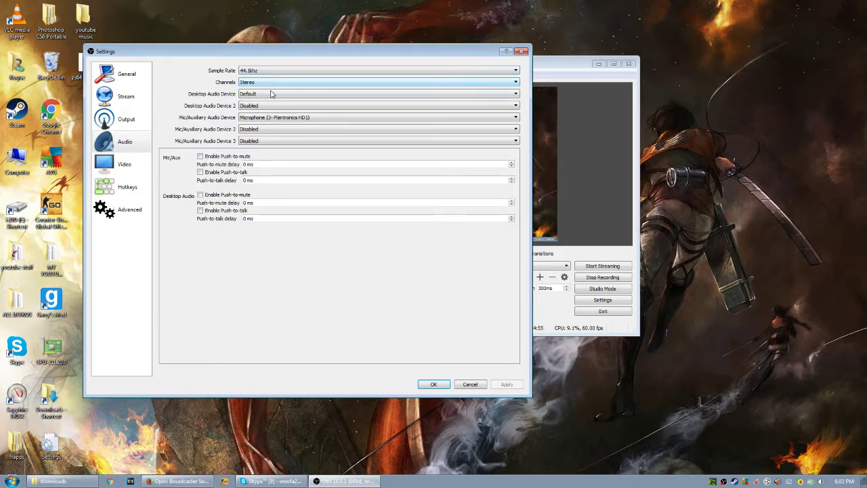
pyautogui.click(248, 84)
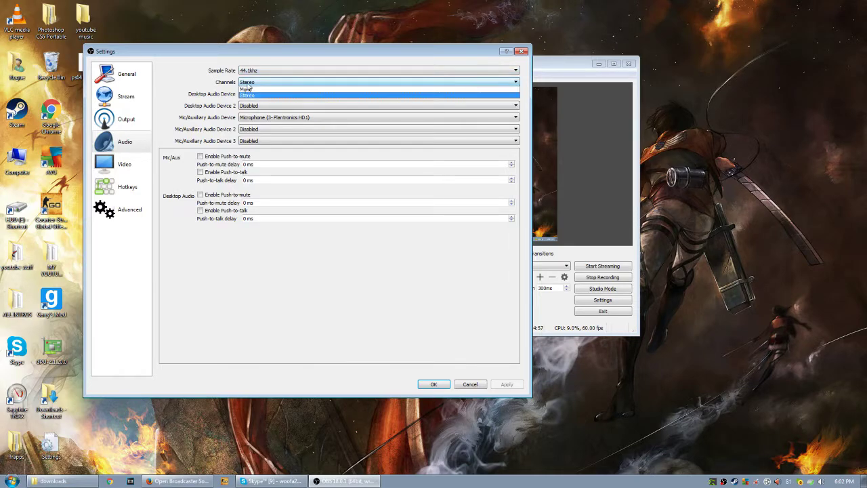
pyautogui.click(260, 83)
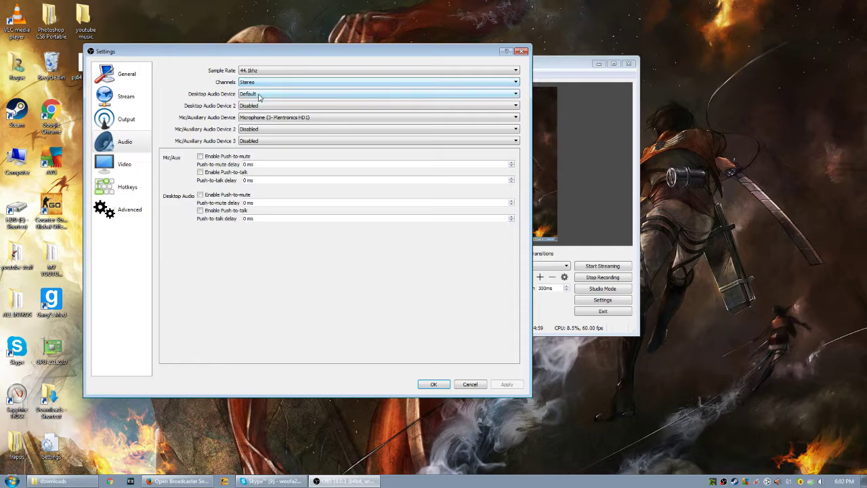
pyautogui.click(259, 96)
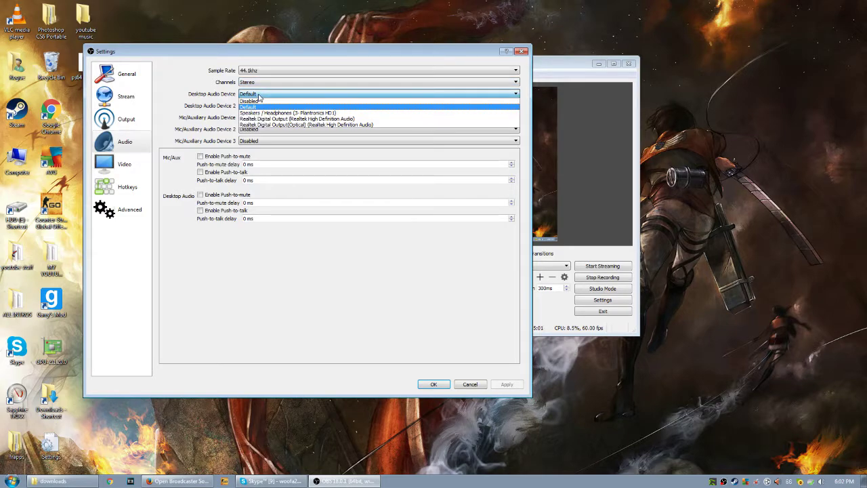
pyautogui.click(259, 98)
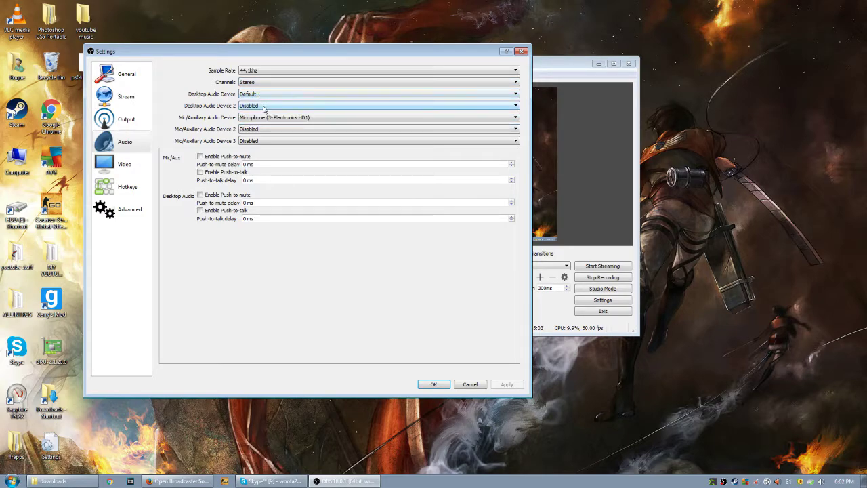
pyautogui.click(264, 107)
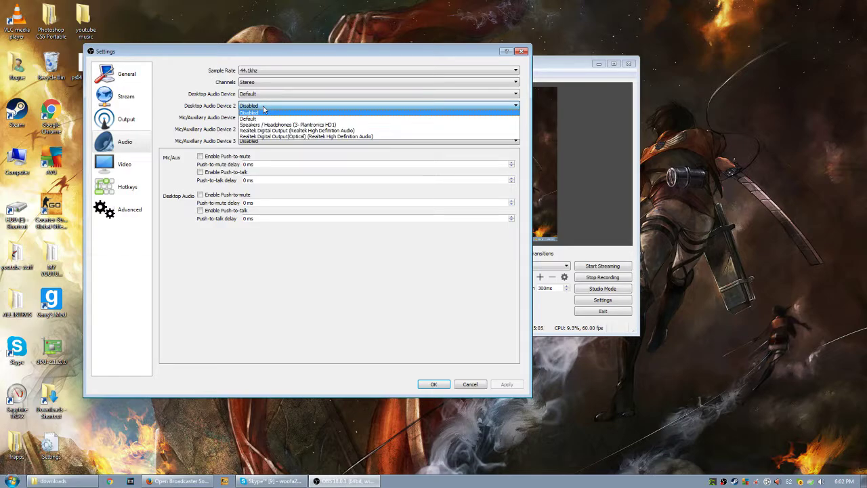
pyautogui.click(262, 109)
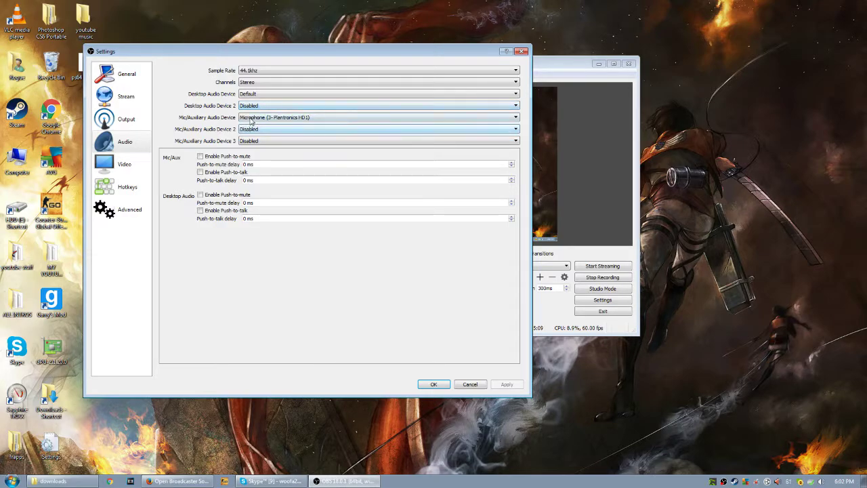
# Step: Review the Mic/Auxiliary device choices, pick Microphone (3- Plantronics HD1), and move the settings window aside briefly to check the mixer
pyautogui.click(251, 120)
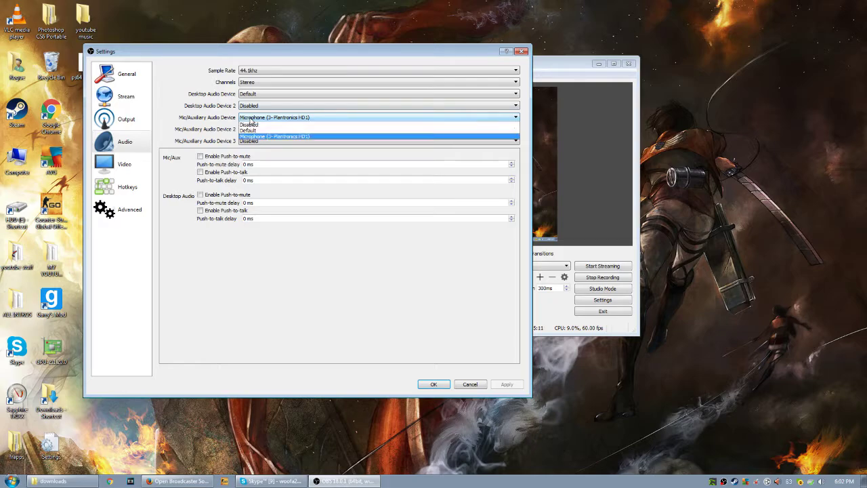
pyautogui.click(267, 136)
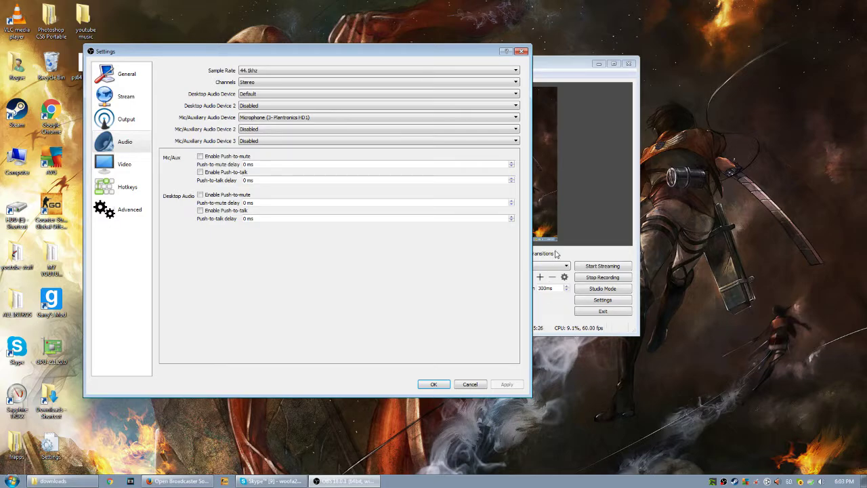
pyautogui.moveTo(418, 51); pyautogui.dragTo(521, 306)
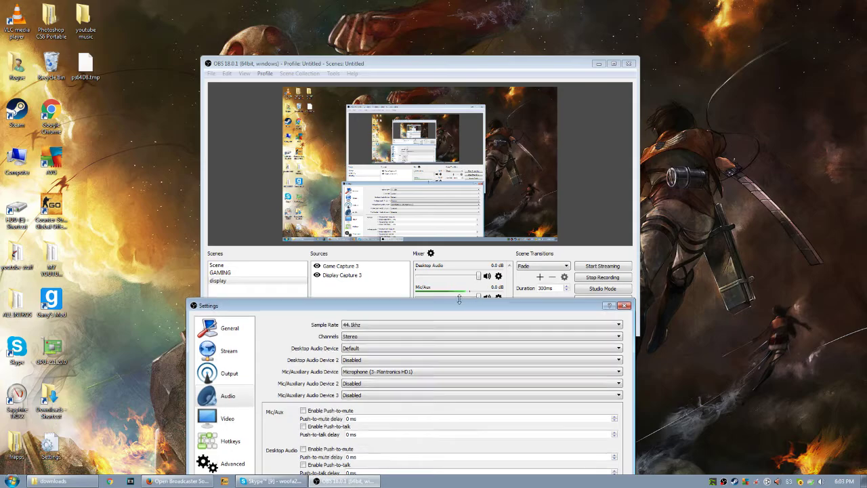
pyautogui.moveTo(457, 302); pyautogui.dragTo(447, 8)
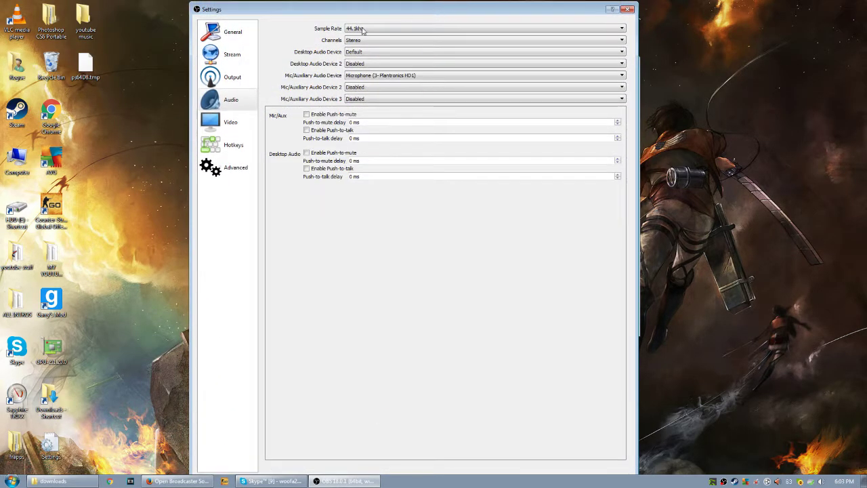
# Step: Open the recording output settings and examine the rate control options, the bitrate and the keyframe interval
pyautogui.click(223, 78)
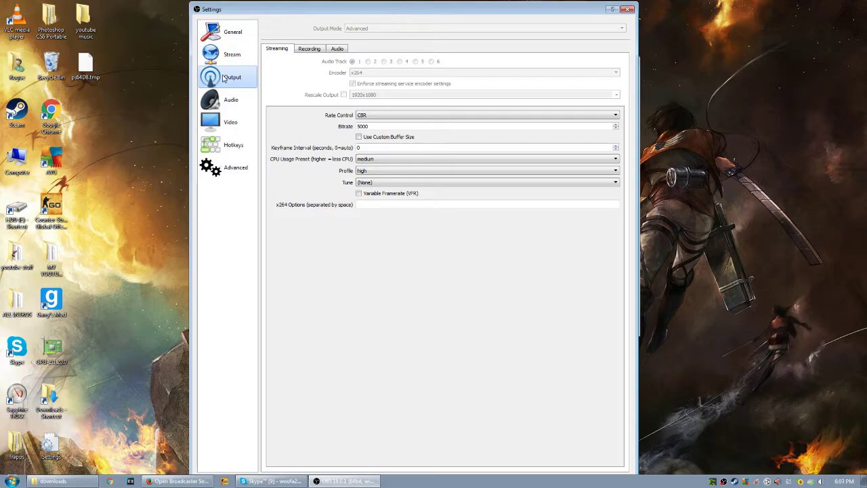
pyautogui.click(309, 48)
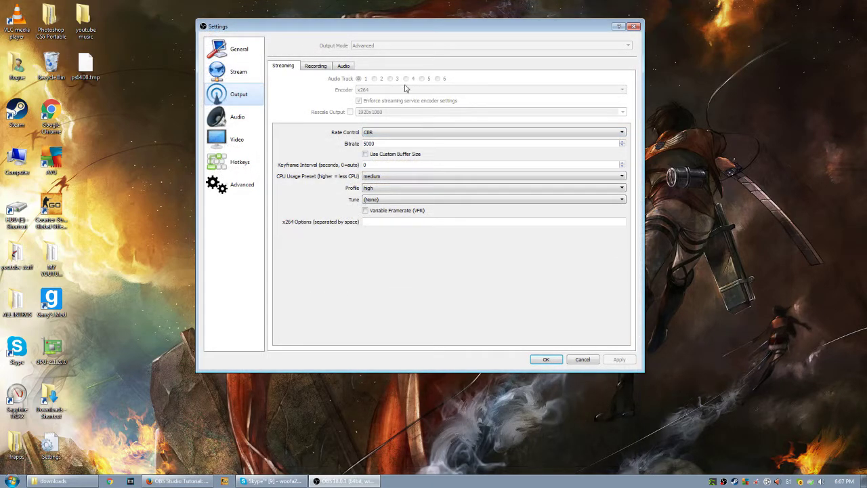
pyautogui.click(329, 68)
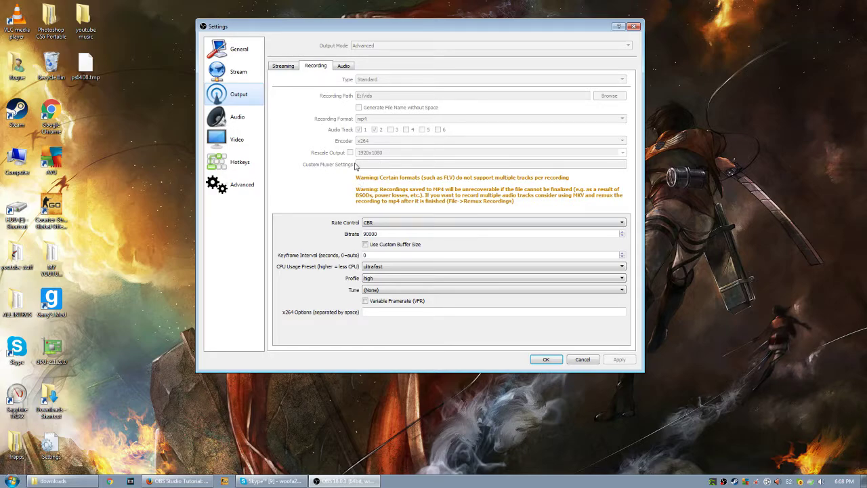
pyautogui.click(374, 224)
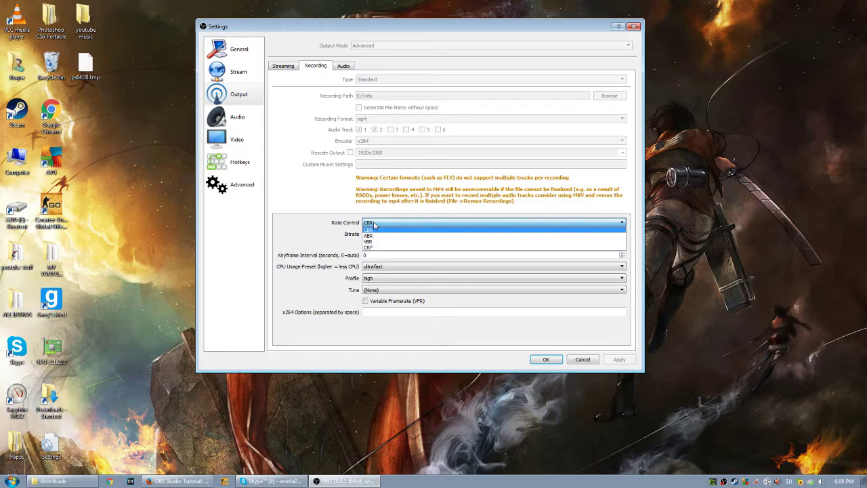
pyautogui.click(374, 226)
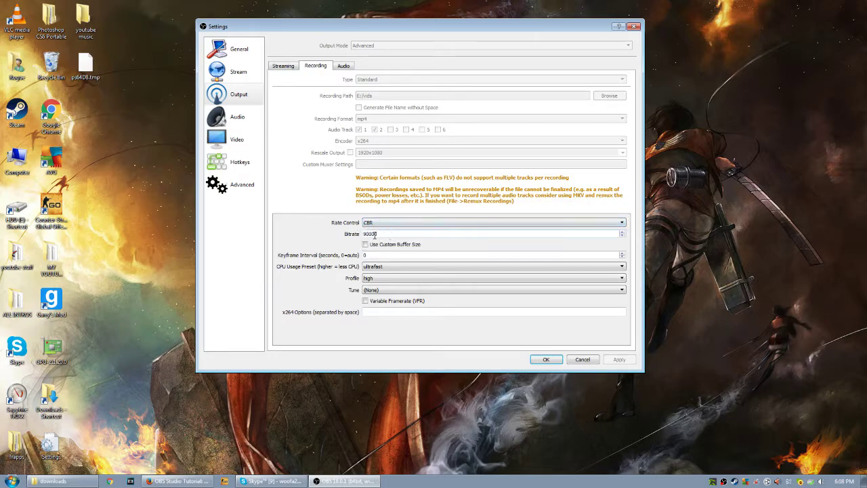
pyautogui.moveTo(384, 233); pyautogui.dragTo(365, 234)
pyautogui.click(369, 255)
# Step: Examine the encoder profile and tune options for recording, choosing the high profile
pyautogui.click(375, 278)
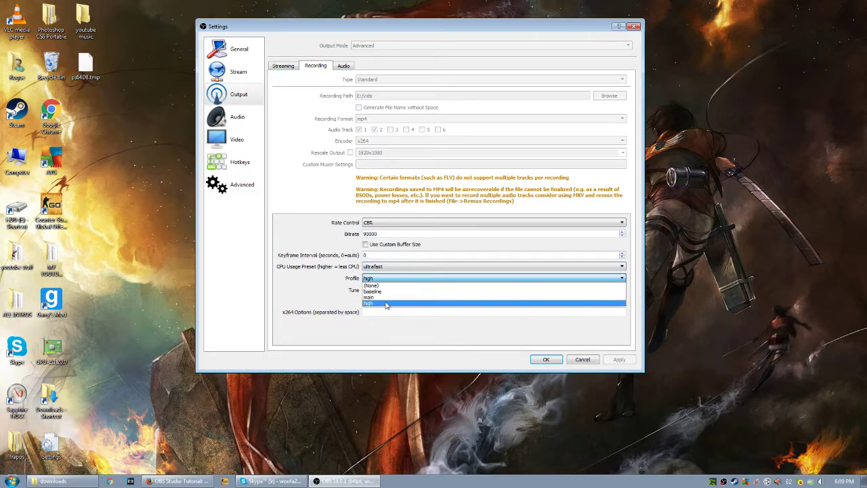
pyautogui.click(387, 304)
pyautogui.click(387, 290)
pyautogui.click(387, 291)
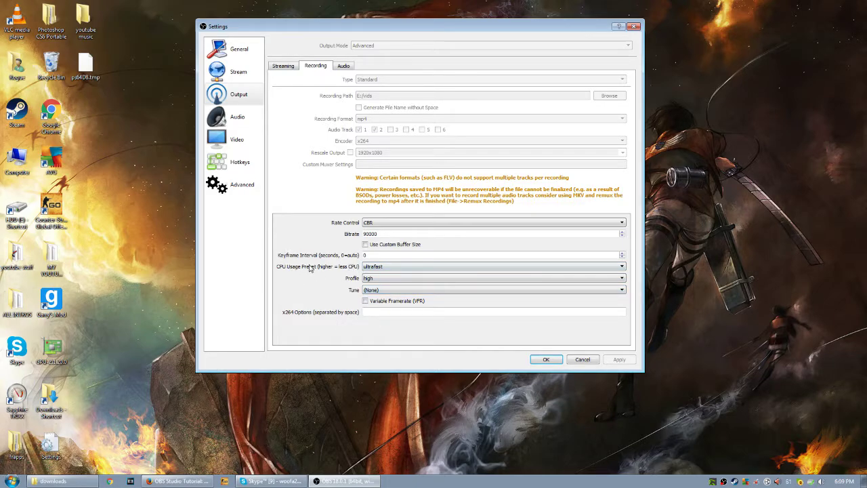
# Step: Check the recording CPU usage presets, choosing ultrafast, and look through the slower alternatives
pyautogui.click(393, 268)
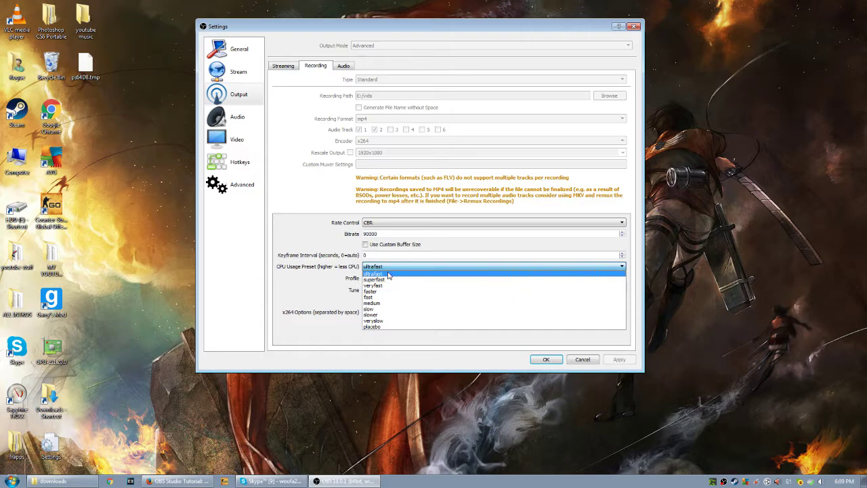
pyautogui.click(384, 273)
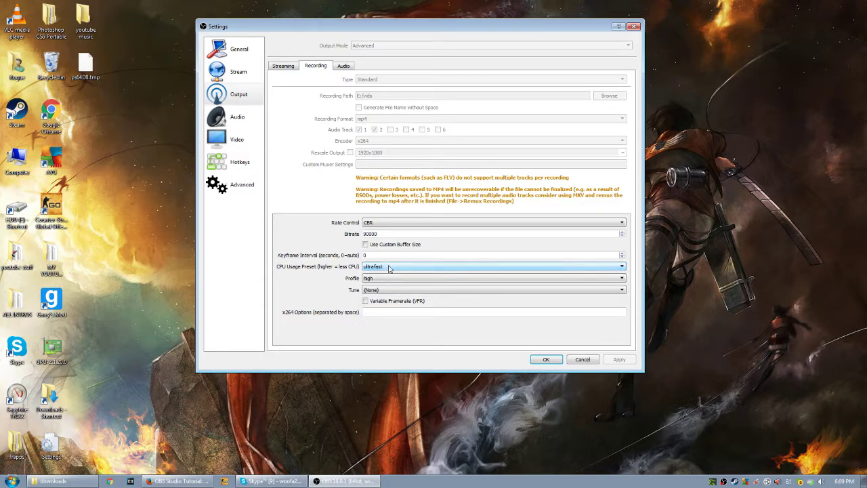
pyautogui.click(389, 268)
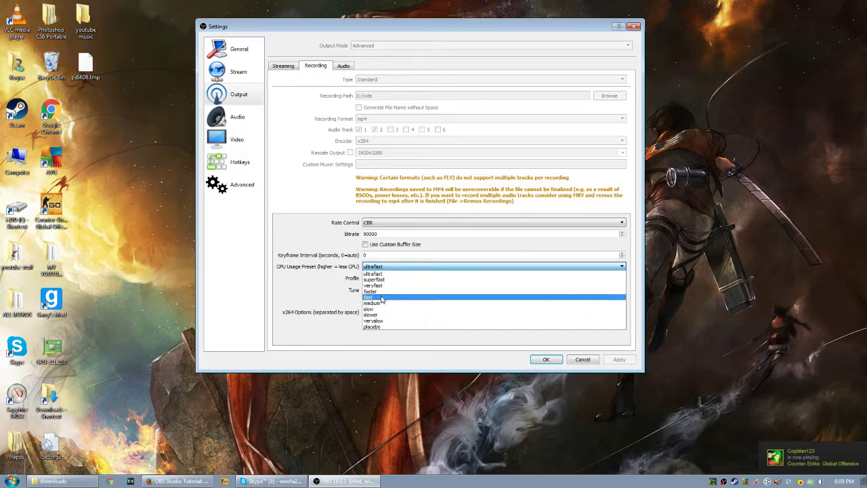
pyautogui.click(417, 269)
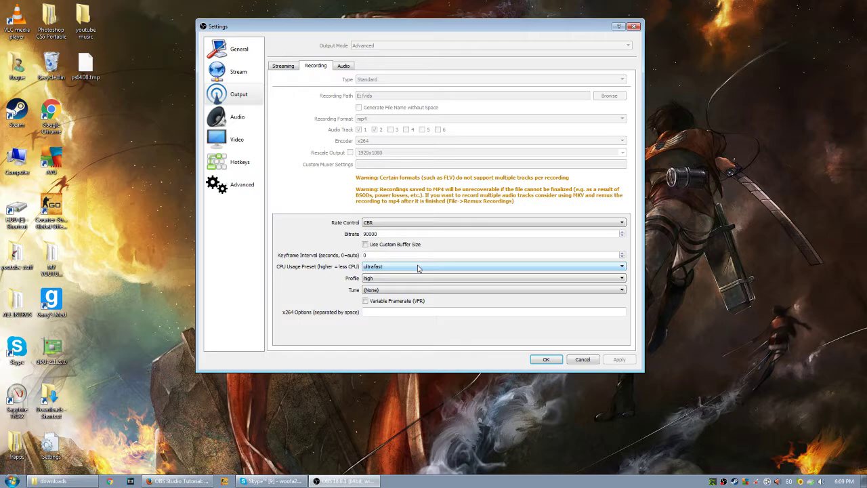
# Step: Review the Stream and General settings pages, accept the settings, and reopen them for another look at the General page
pyautogui.click(235, 77)
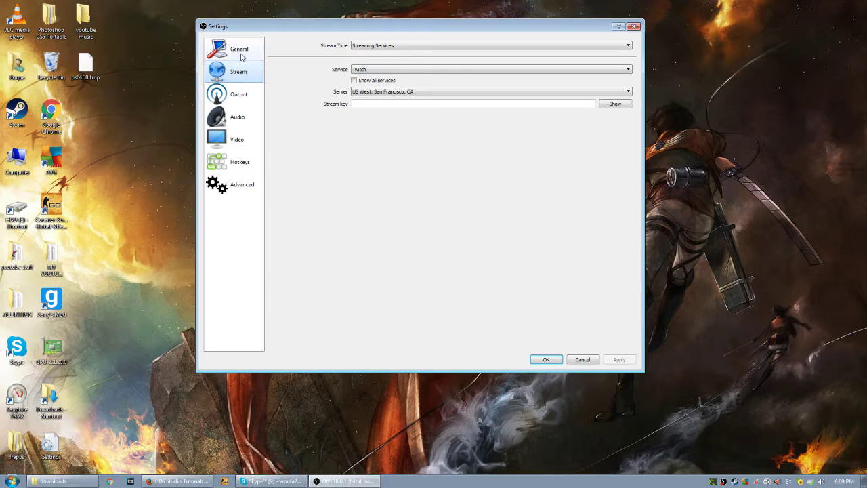
pyautogui.click(231, 57)
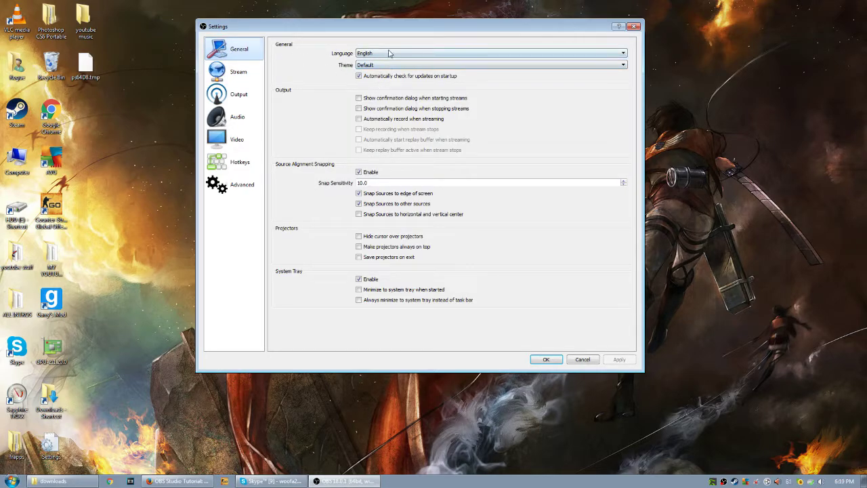
pyautogui.click(359, 193)
pyautogui.click(544, 359)
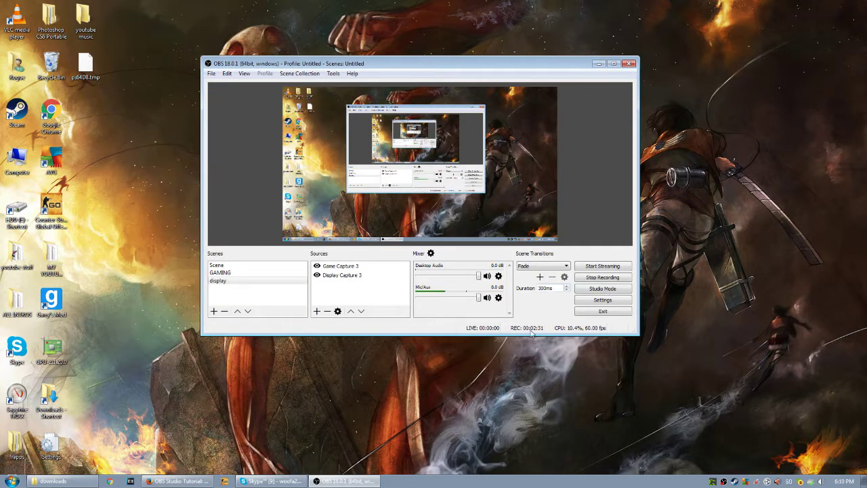
pyautogui.click(616, 300)
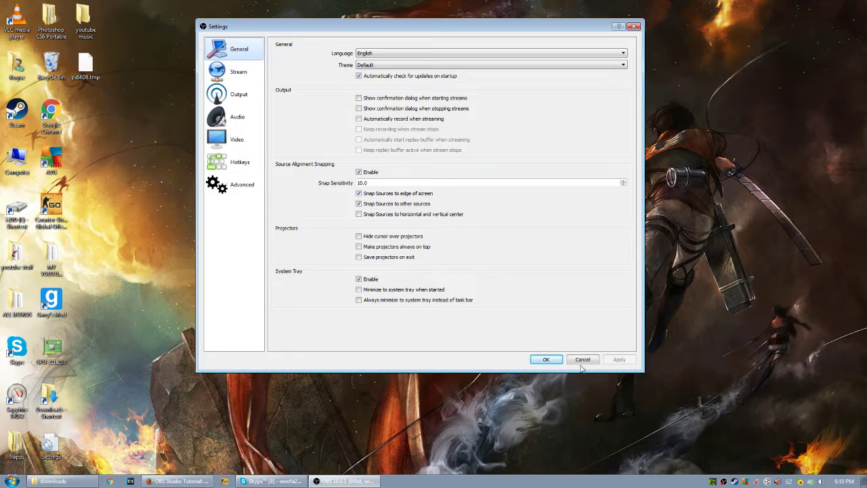
pyautogui.click(546, 359)
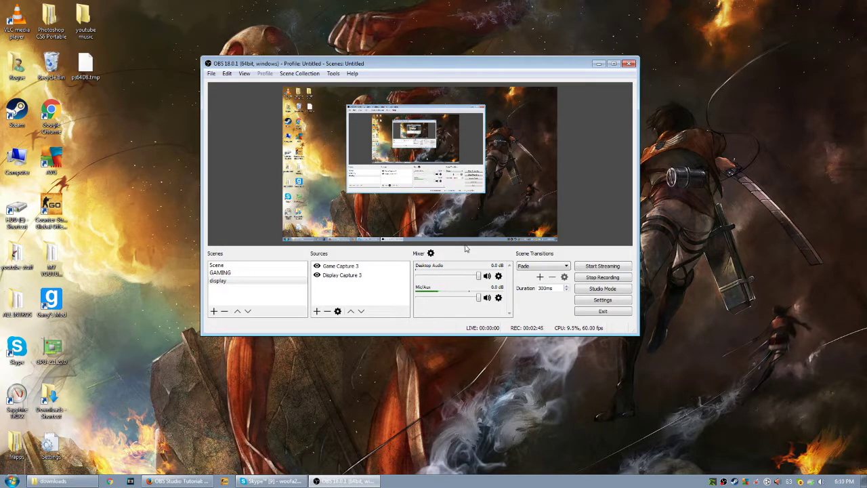
# Step: Open the mixer's advanced audio properties, examine the track assignments for Mic/Aux and Desktop Audio, and close the dialog
pyautogui.click(430, 253)
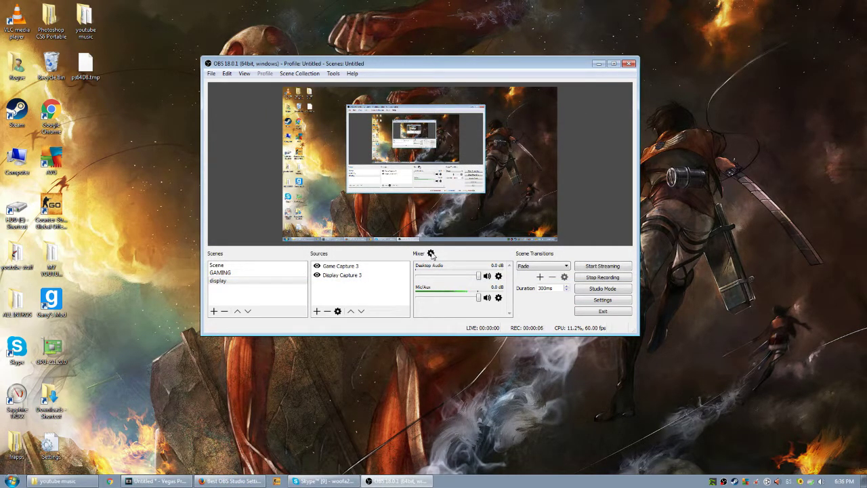
pyautogui.click(431, 253)
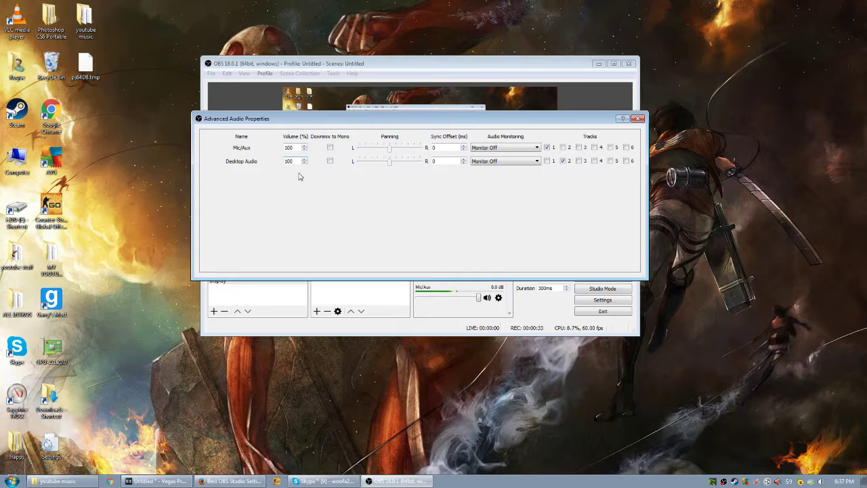
pyautogui.click(637, 119)
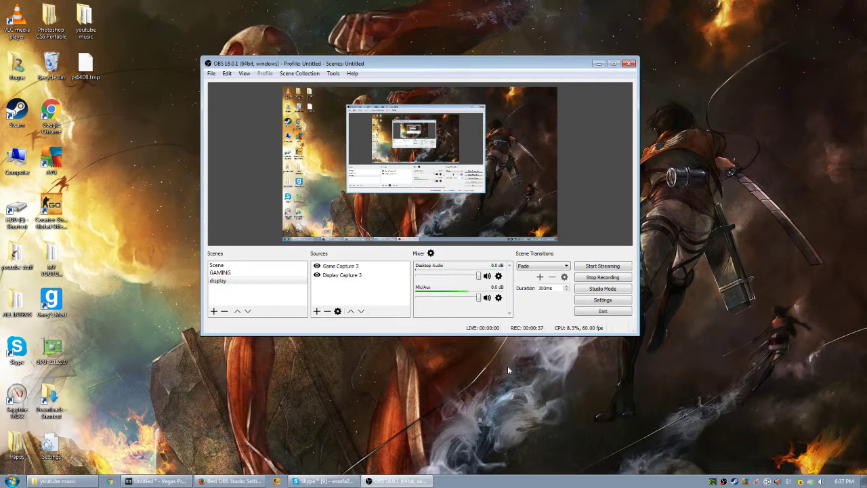